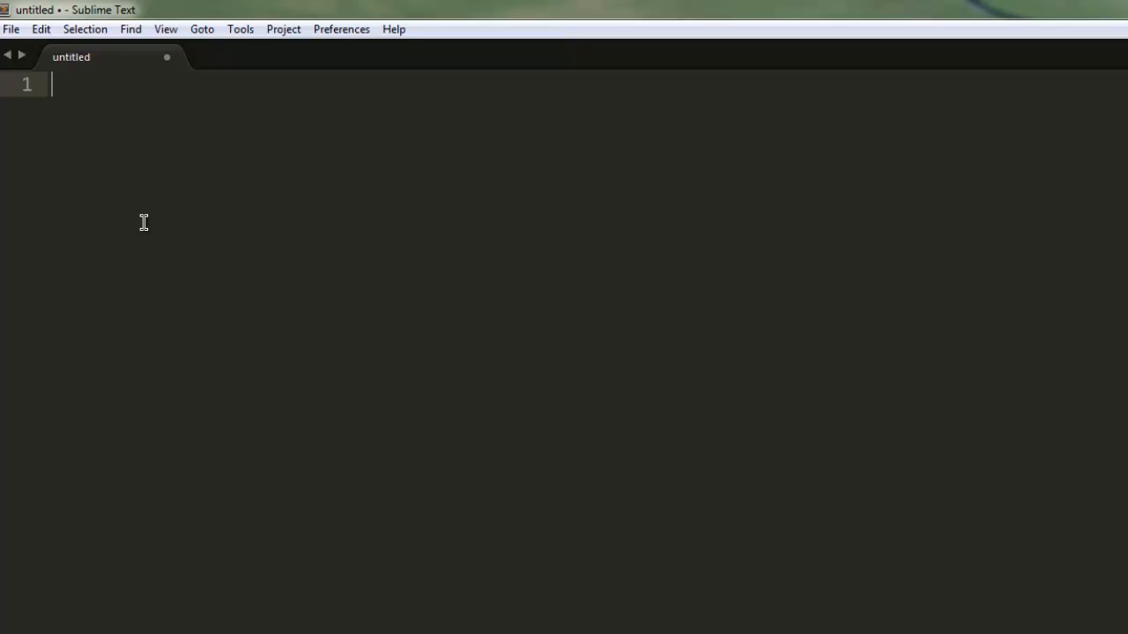
pyautogui.write('<?ph')
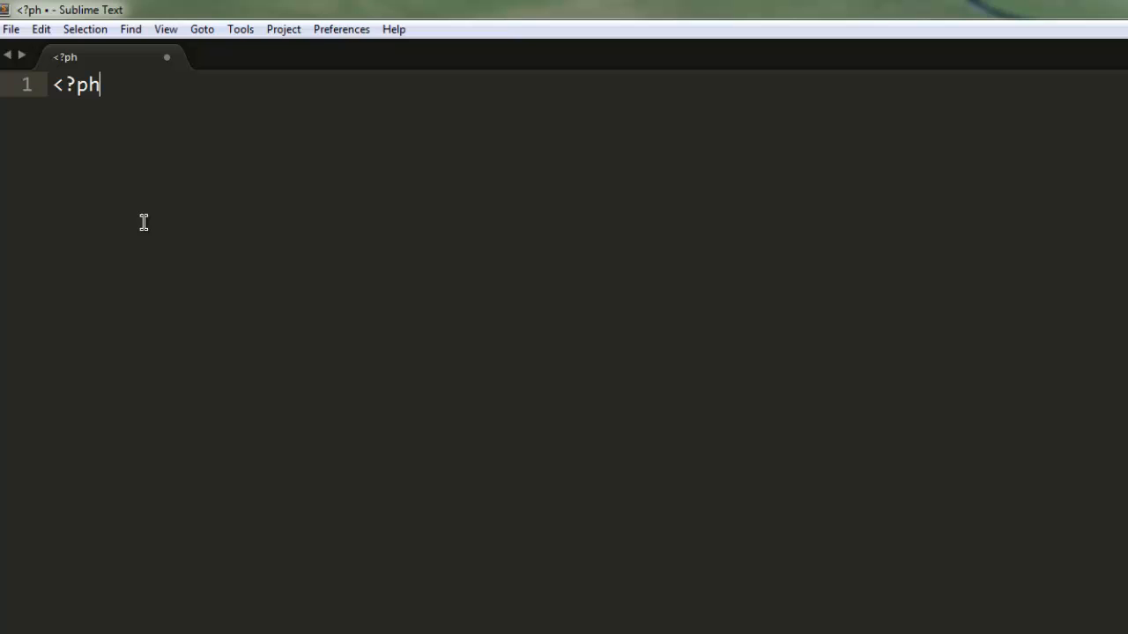
pyautogui.write('p')
# - Write the <?php ... ?> block and assign 'test.pdf' to $file1 on line 3
pyautogui.press('Return')
pyautogui.press('Return')
pyautogui.press('Return')
pyautogui.press('Return')
pyautogui.write('?>')
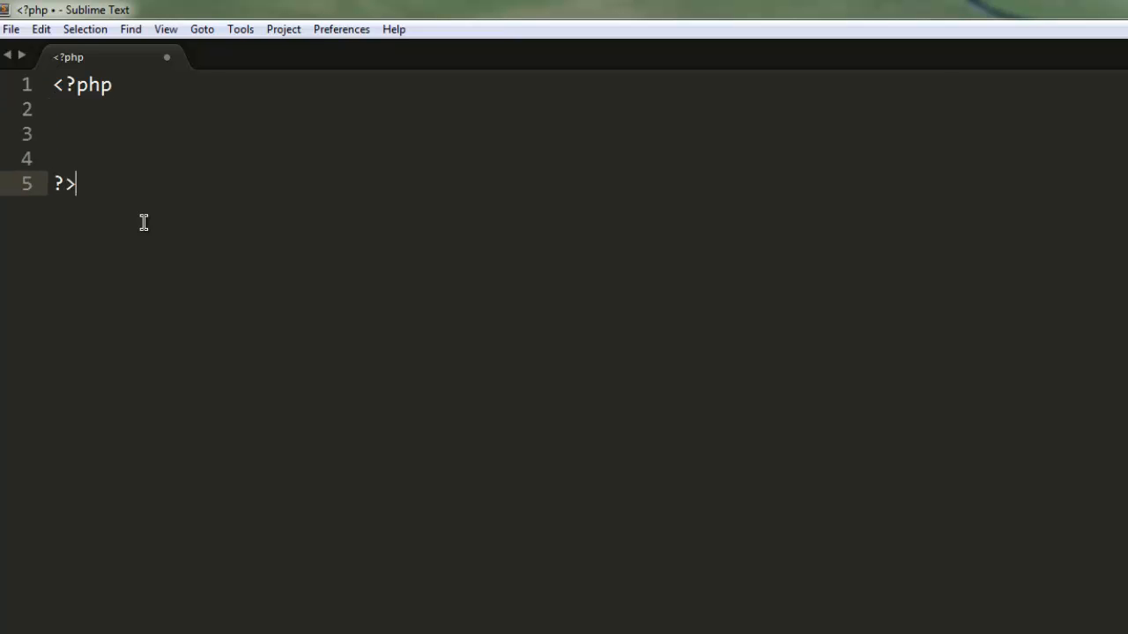
pyautogui.press('Up')
pyautogui.press('Up')
pyautogui.press('Return')
pyautogui.press('Return')
pyautogui.press('Up')
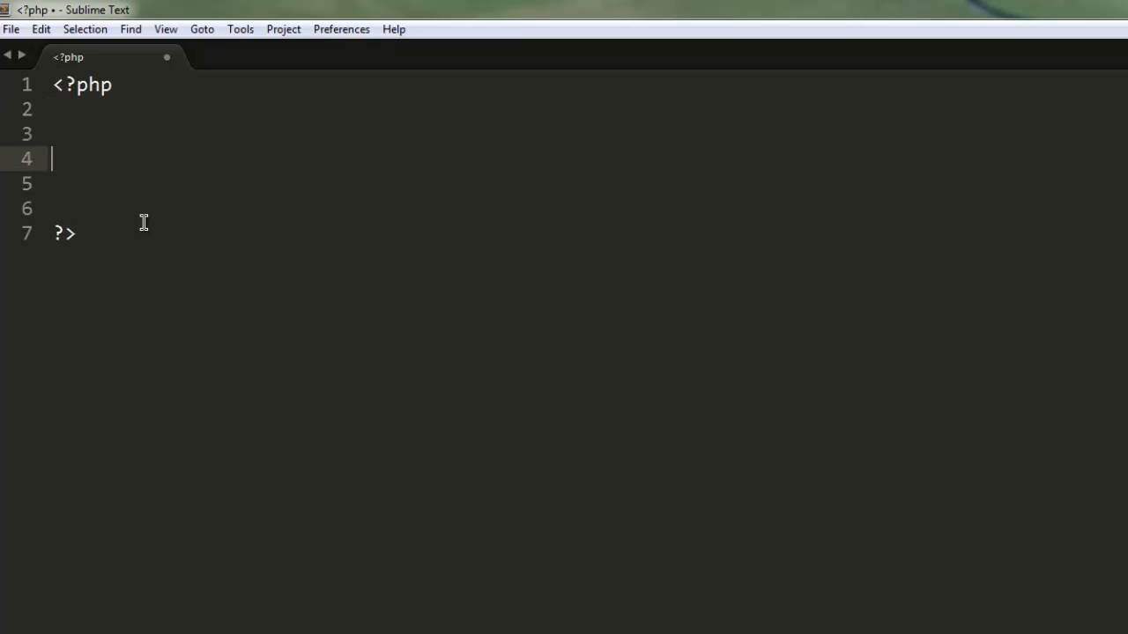
pyautogui.press('Up')
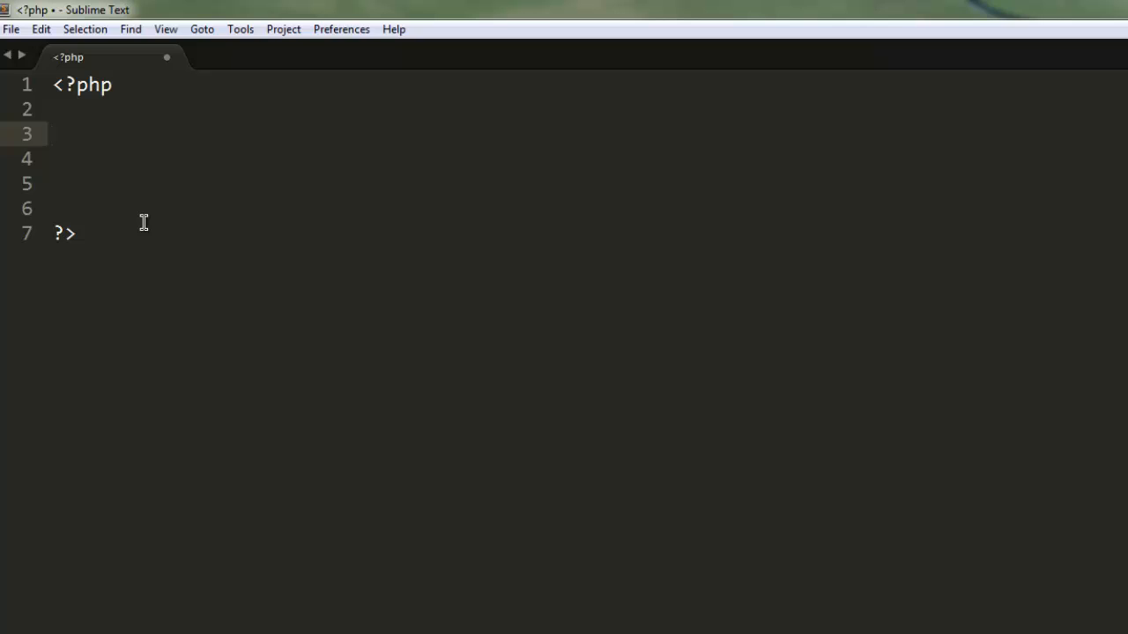
pyautogui.write('$file')
pyautogui.press('BackSpace')
pyautogui.press('BackSpace')
pyautogui.write('e1')
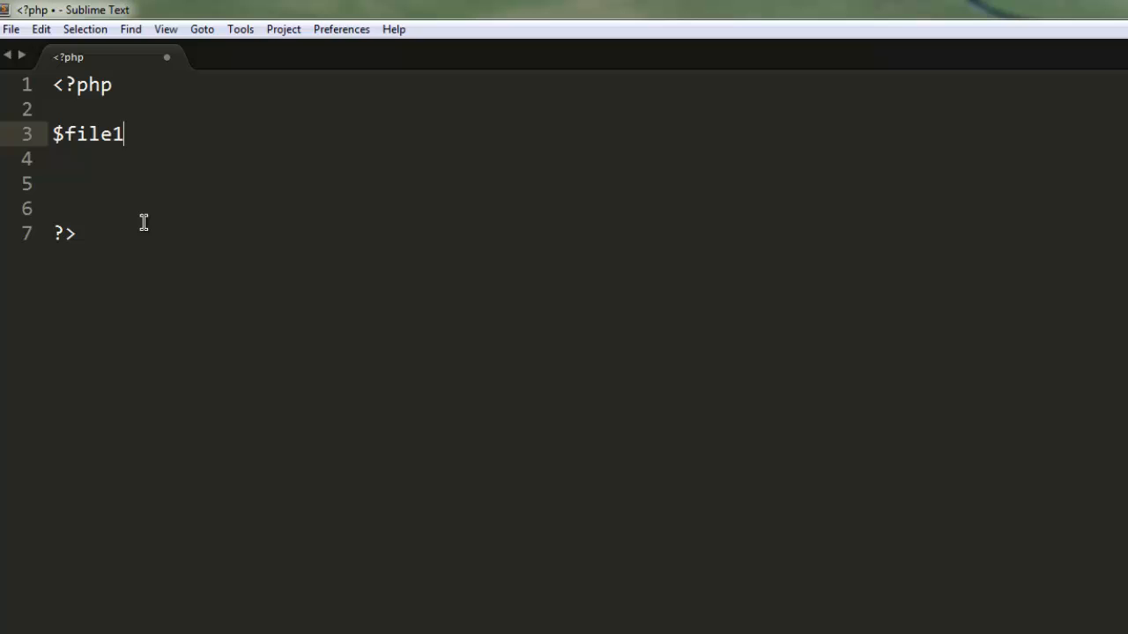
pyautogui.write('-')
pyautogui.press('BackSpace')
pyautogui.write('=')
pyautogui.write("'test.pdf")
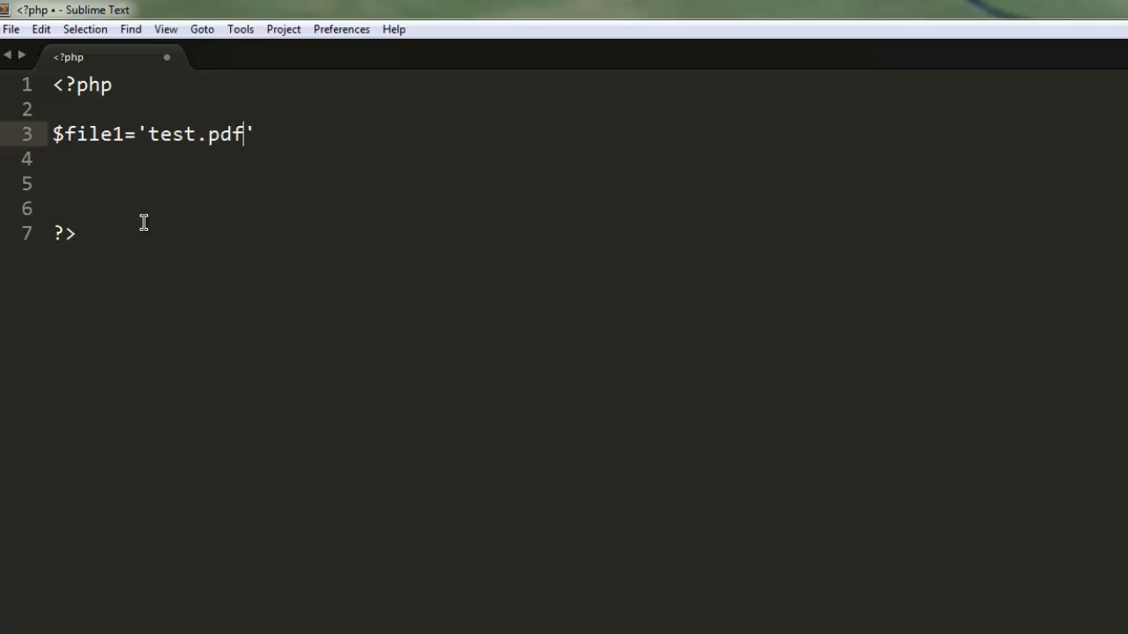
# - Add header('Content-type:application/pdf'); on line 4 below the assignment
pyautogui.press('Right')
pyautogui.press('Return')
pyautogui.write('h')
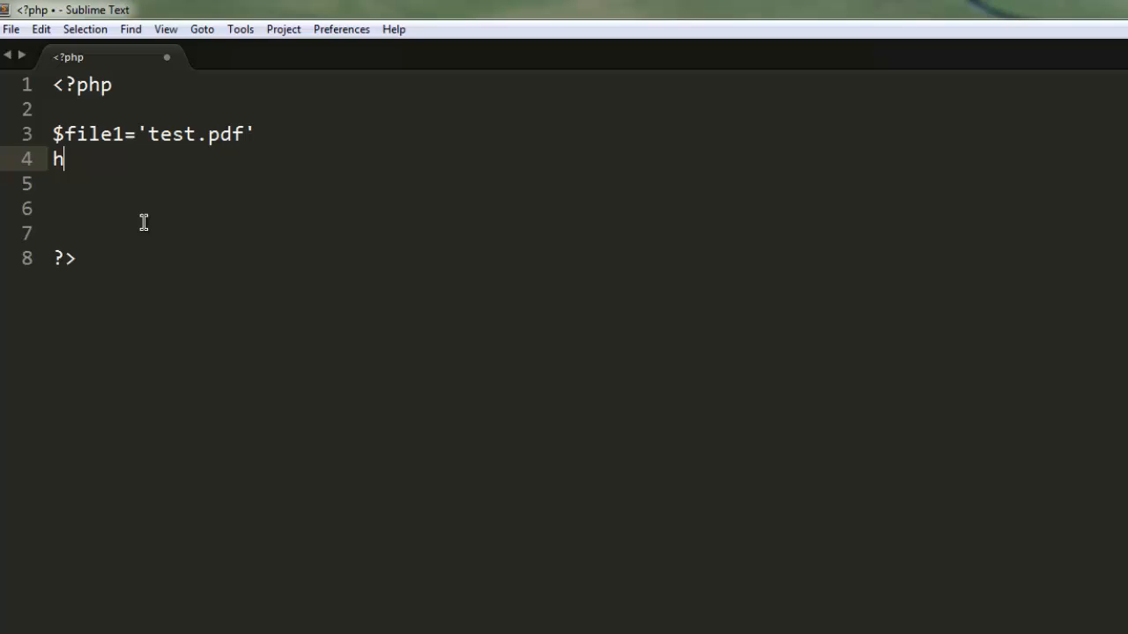
pyautogui.write('eader(')
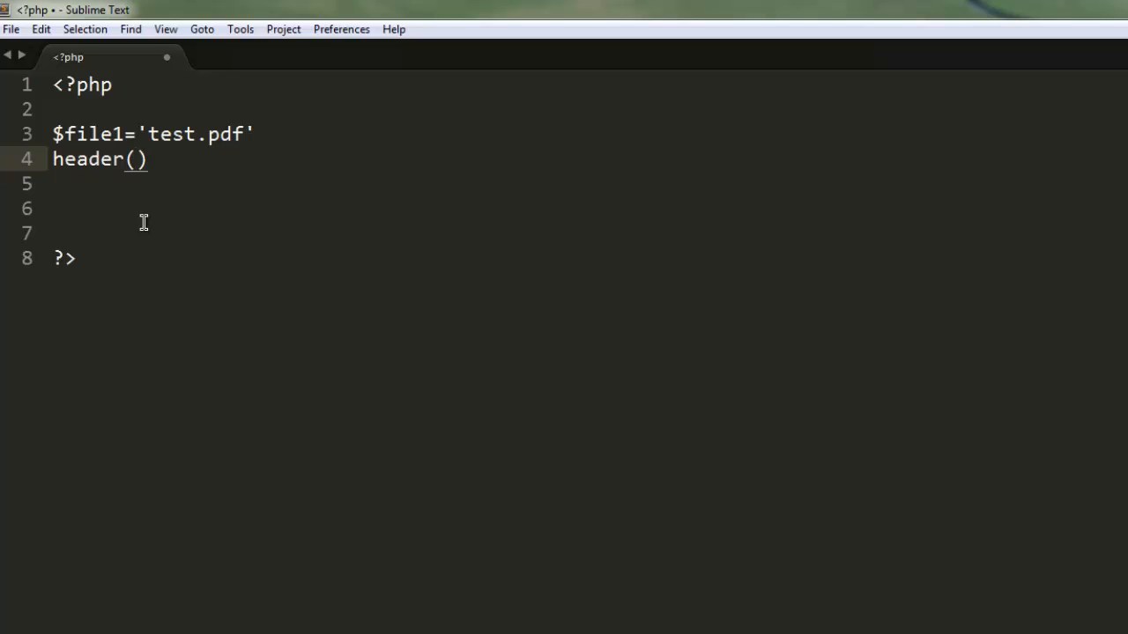
pyautogui.write("'Content")
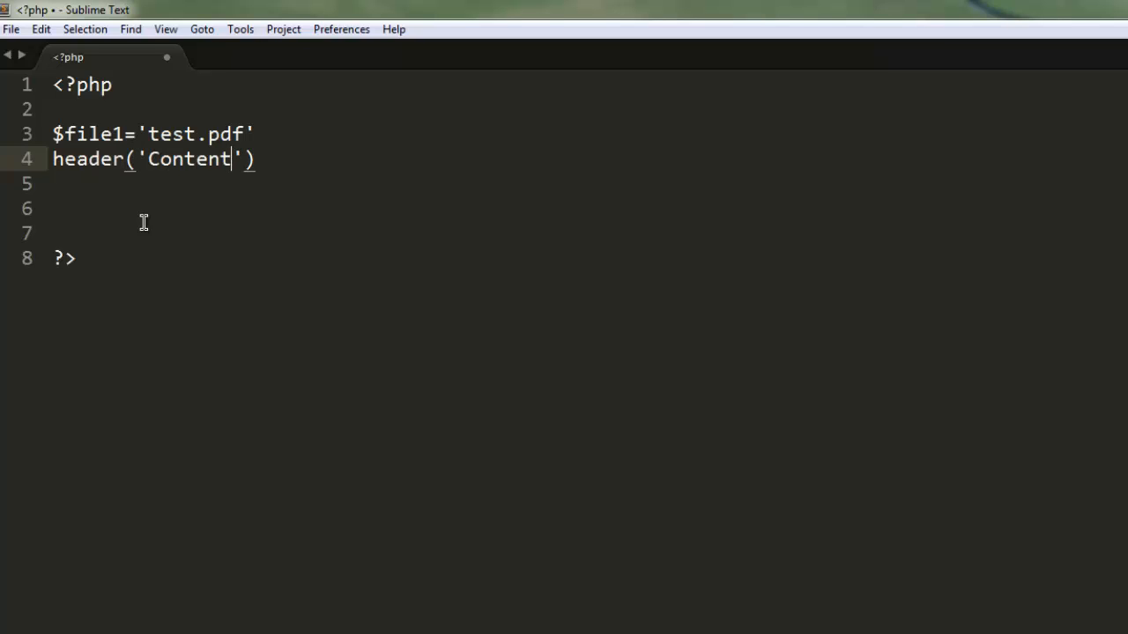
pyautogui.write('-type')
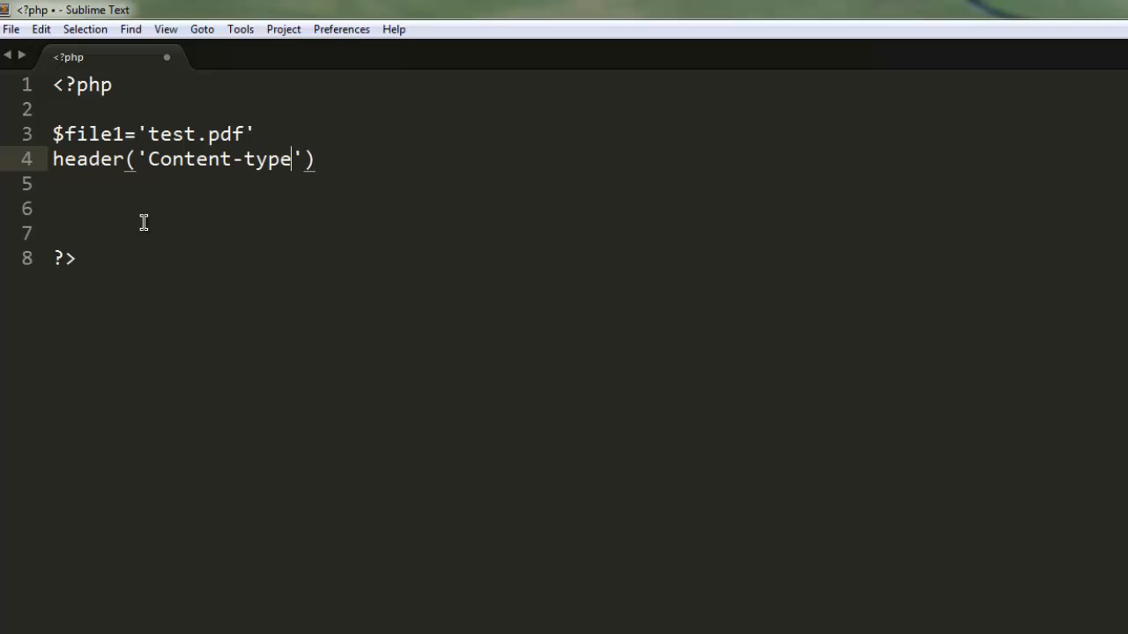
pyautogui.write(':app')
pyautogui.write('lication/')
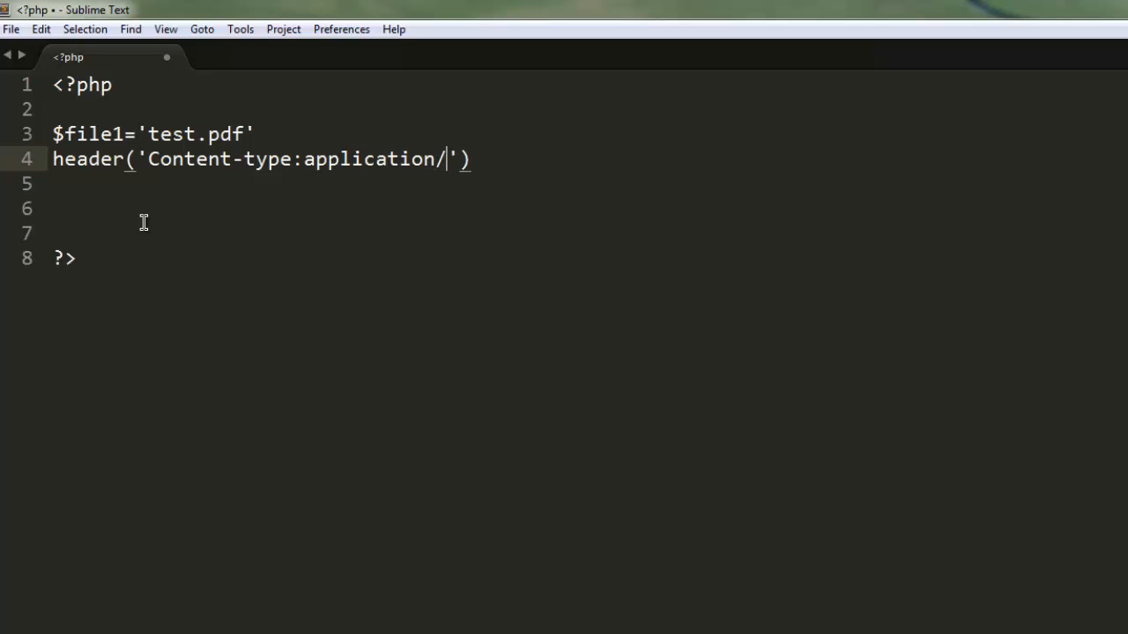
pyautogui.write("pdf')")
pyautogui.write(';')
pyautogui.press('Return')
pyautogui.write('header')
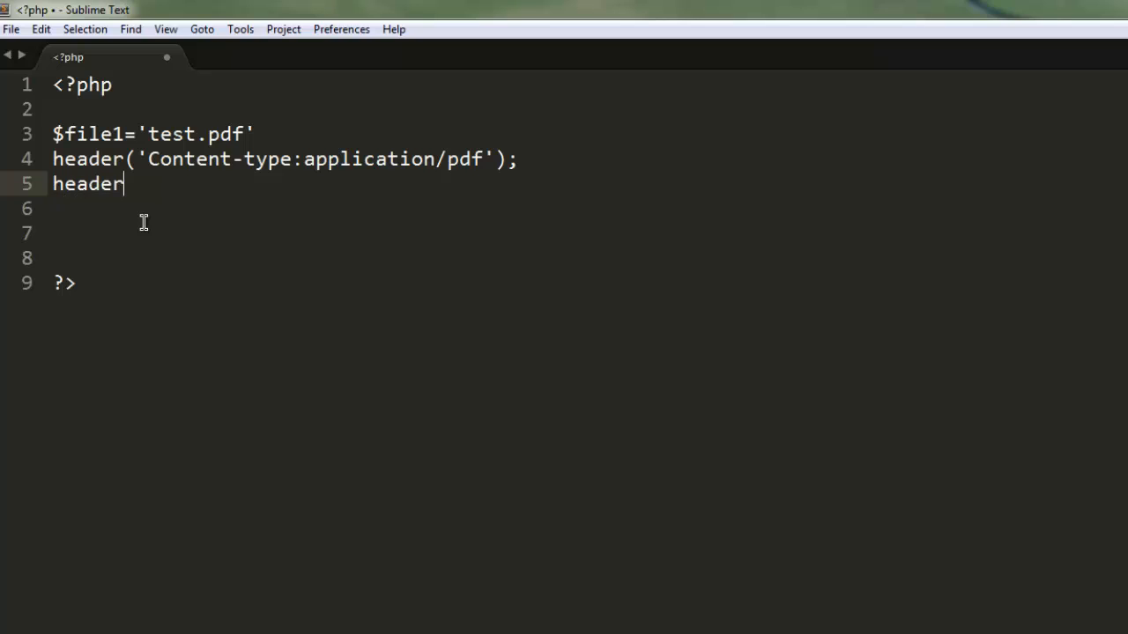
pyautogui.write('(')
pyautogui.write('Co')
pyautogui.write('nte')
# - Write header('Content-Description:inline;filename="'.$file1.'"'); on line 5
pyautogui.press('BackSpace')
pyautogui.press('BackSpace')
pyautogui.press('BackSpace')
pyautogui.write("'Co")
pyautogui.write('ntent')
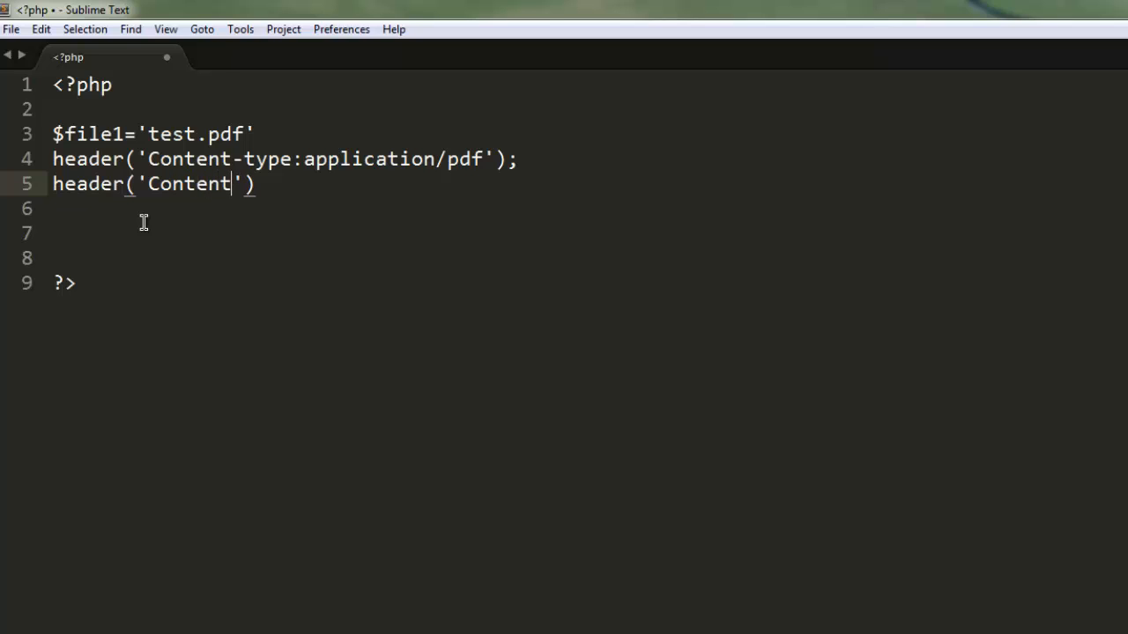
pyautogui.write('-Descrip')
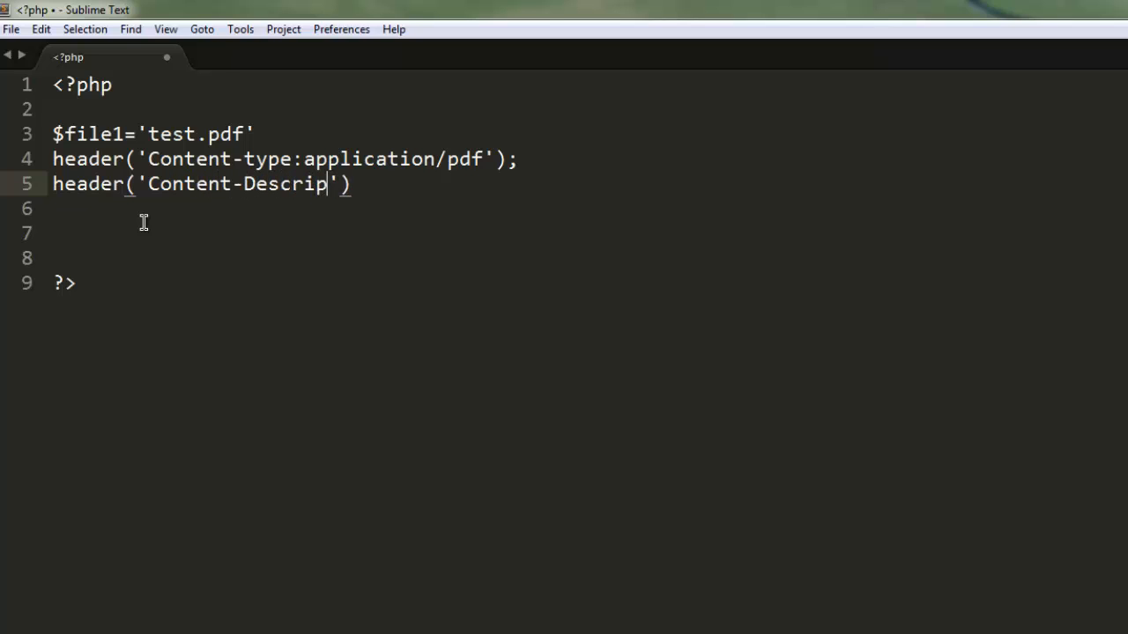
pyautogui.write('tion')
pyautogui.write(':in')
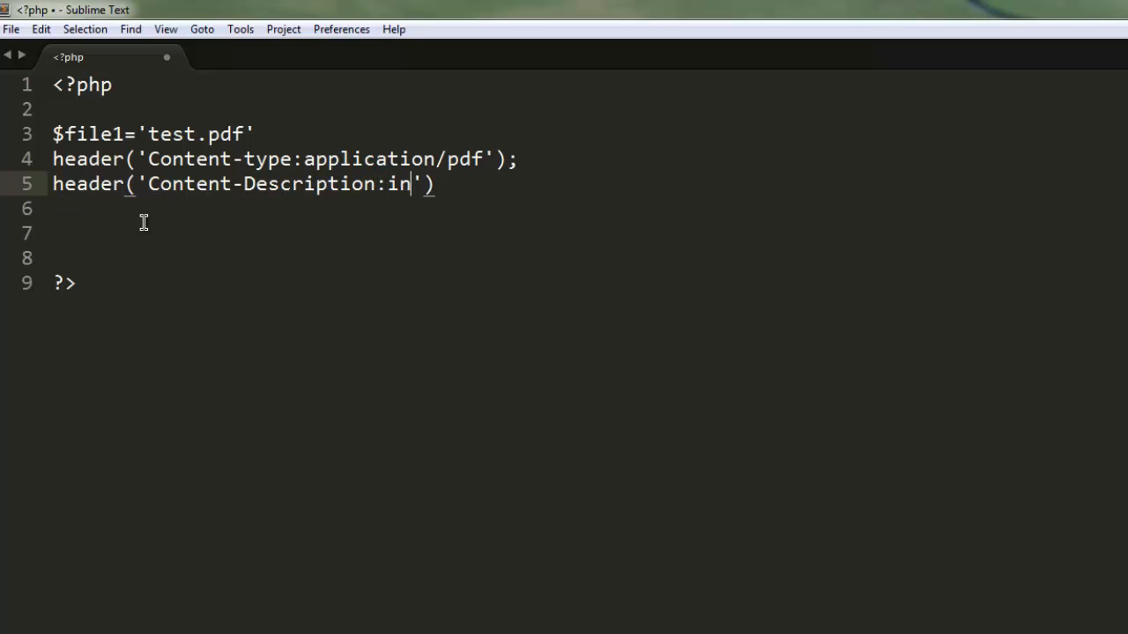
pyautogui.write('line')
pyautogui.write(';')
pyautogui.write('filename')
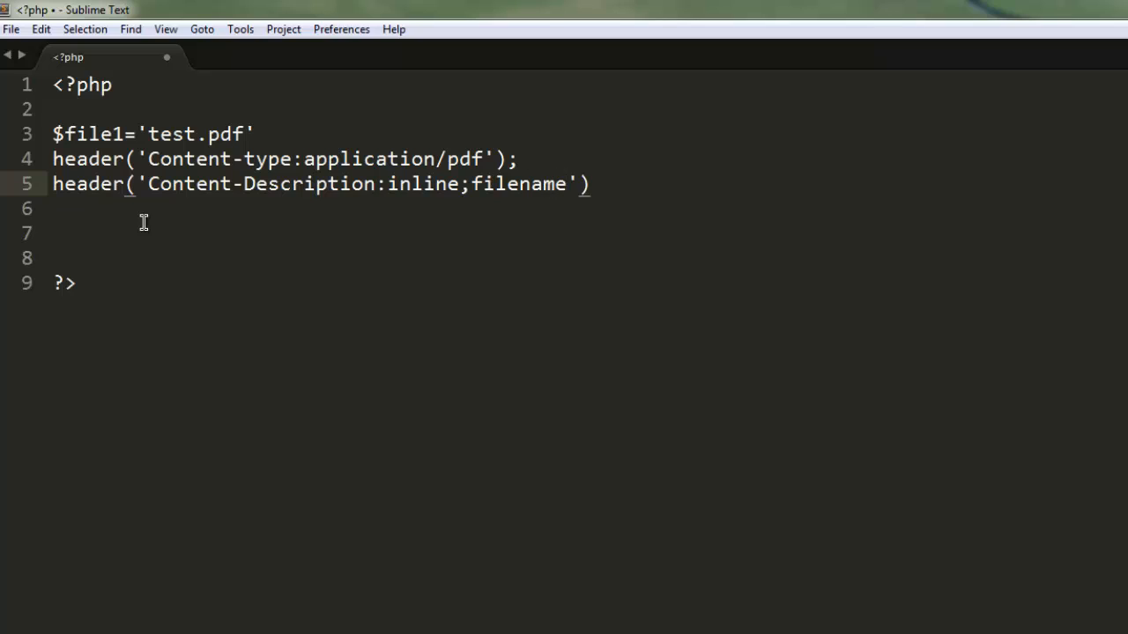
pyautogui.write('=')
pyautogui.write('"\'')
pyautogui.write('.')
pyautogui.write('$file')
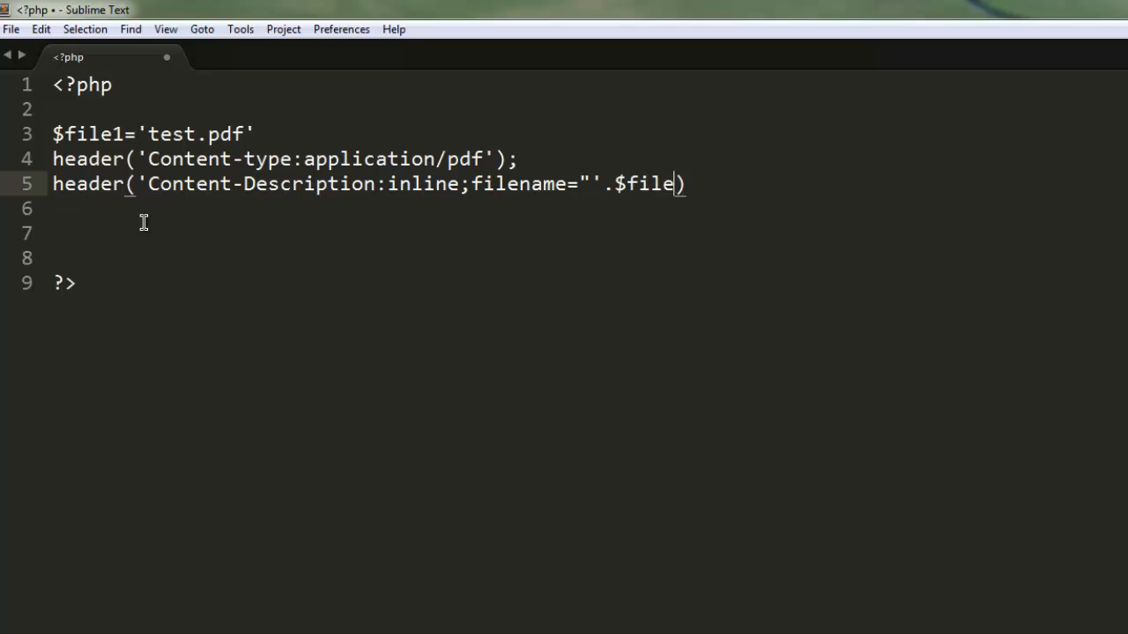
pyautogui.write('1')
pyautogui.write(".'")
pyautogui.write('"')
pyautogui.press('Right')
pyautogui.press('Right')
pyautogui.write(';')
pyautogui.press('Return')
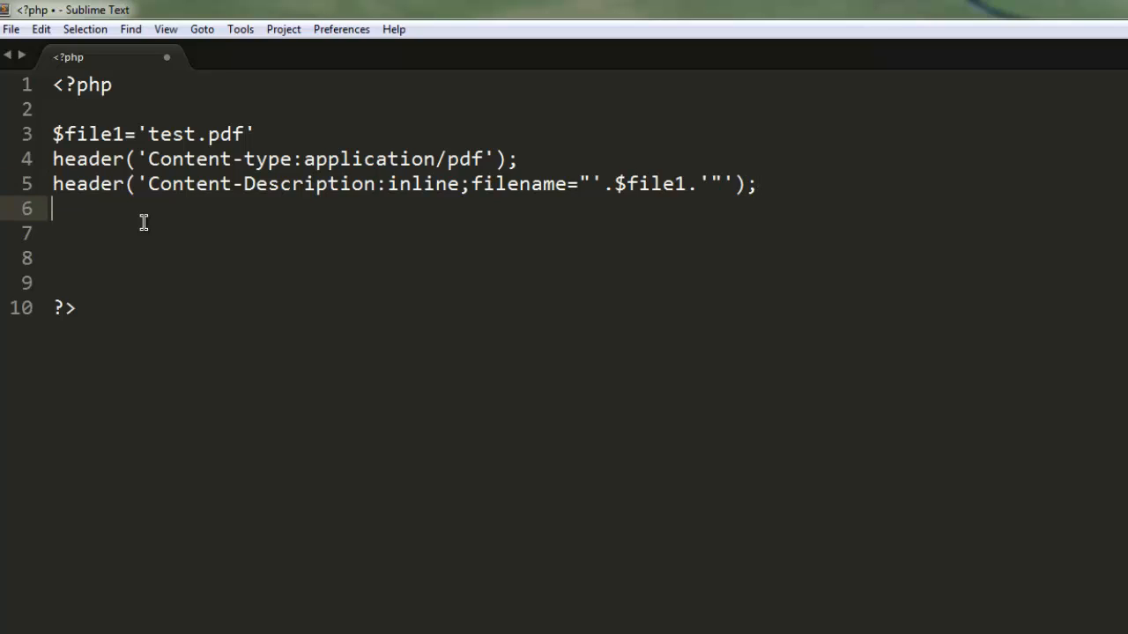
pyautogui.write('heaer')
# - Write header('Content-Transfer-Encoding:binary'); on line 6, correcting typos along the way
pyautogui.press('BackSpace')
pyautogui.press('BackSpace')
pyautogui.write('der*')
pyautogui.press('BackSpace')
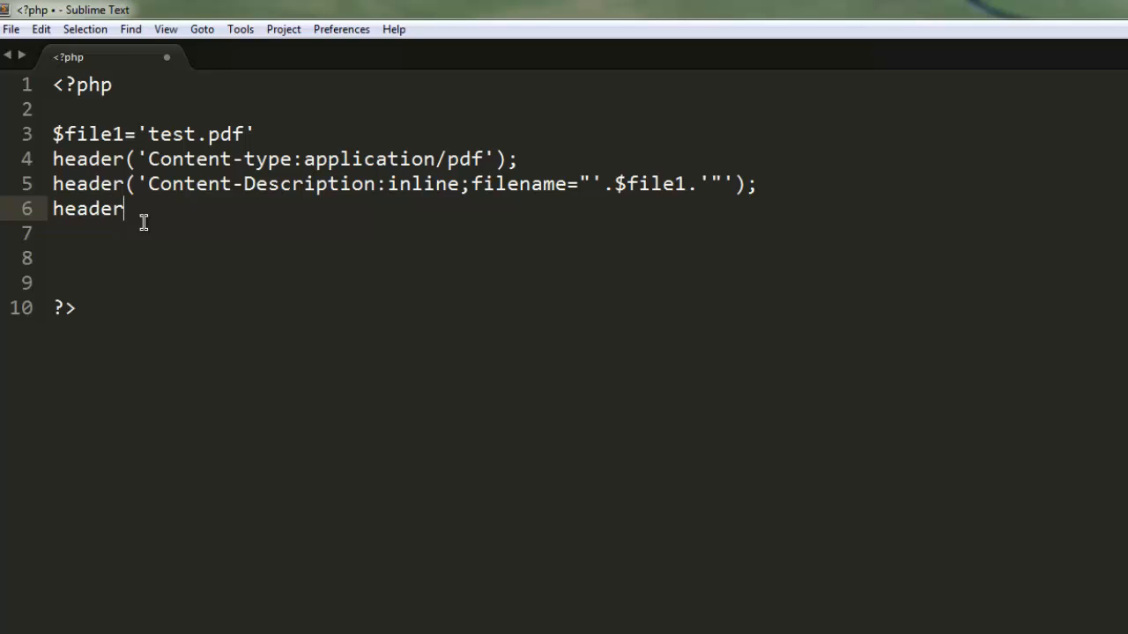
pyautogui.write("('C")
pyautogui.write('i')
pyautogui.press('BackSpace')
pyautogui.write('ontent')
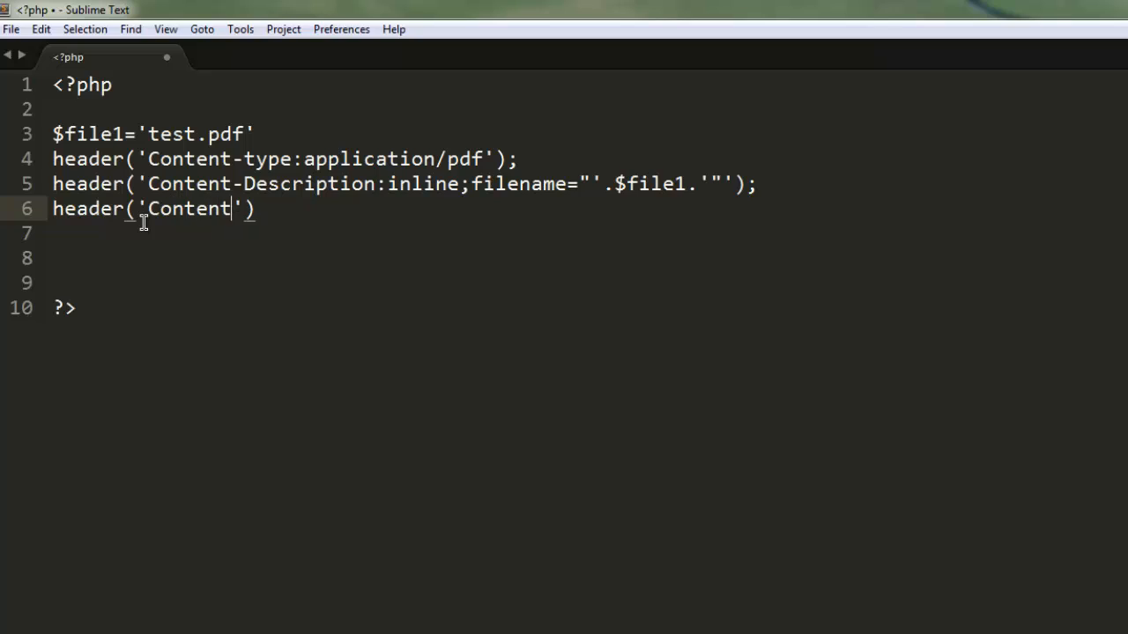
pyautogui.write('=')
pyautogui.press('BackSpace')
pyautogui.write('-')
pyautogui.write('Trans')
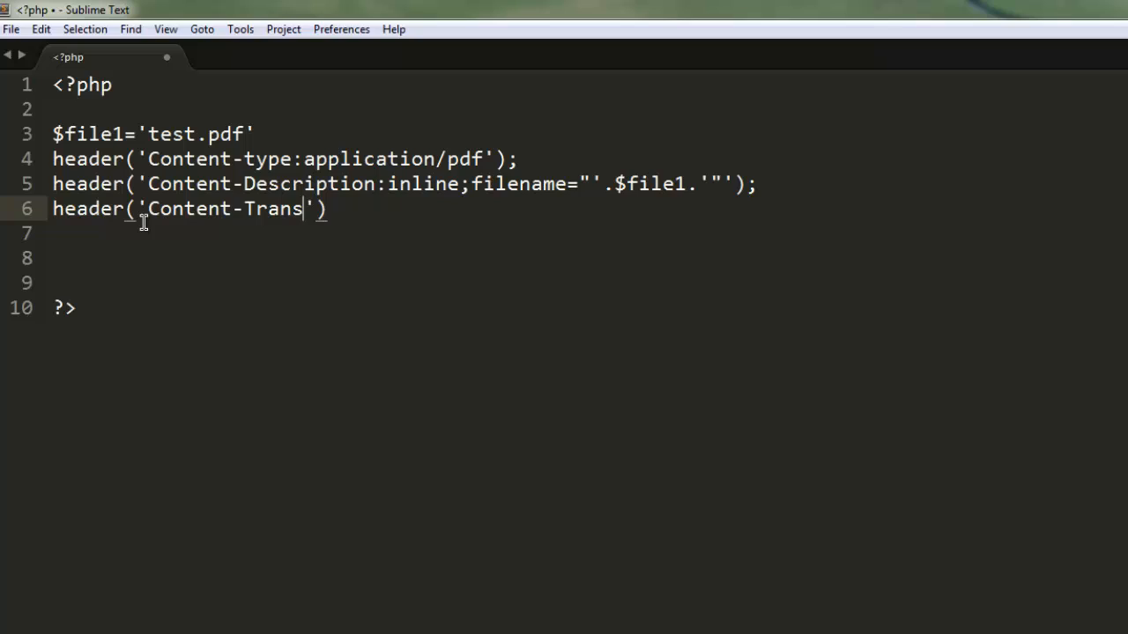
pyautogui.write('fer-')
pyautogui.write('Encoding')
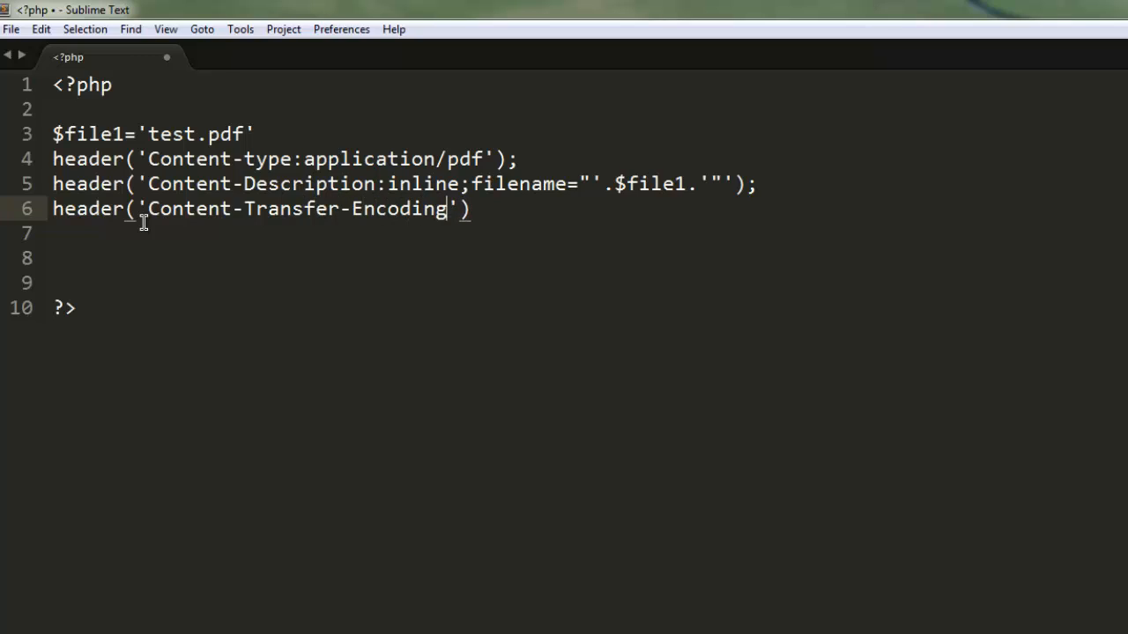
pyautogui.write(':bina')
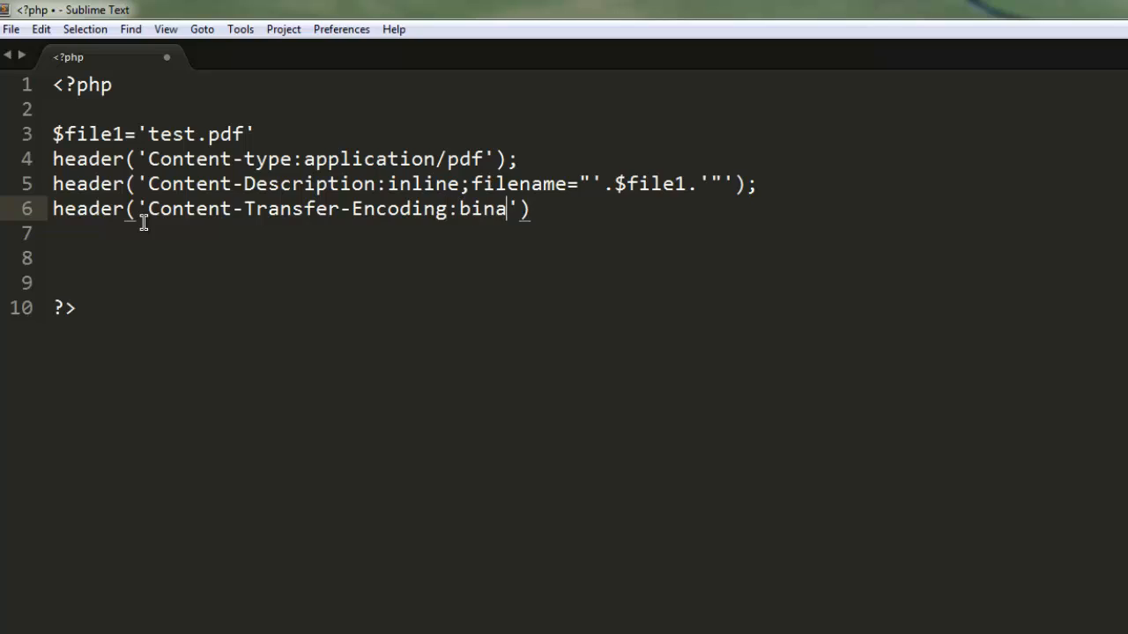
pyautogui.write('ry')
pyautogui.press('Right')
pyautogui.write(',')
pyautogui.press('BackSpace')
pyautogui.write(';')
pyautogui.press('Return')
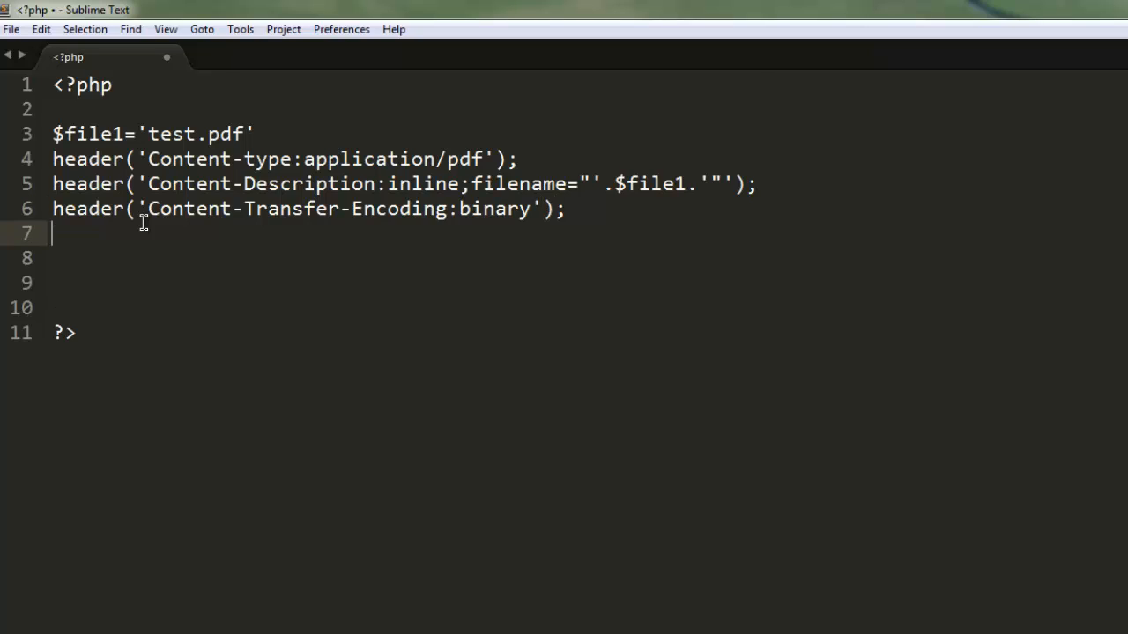
pyautogui.write('header(')
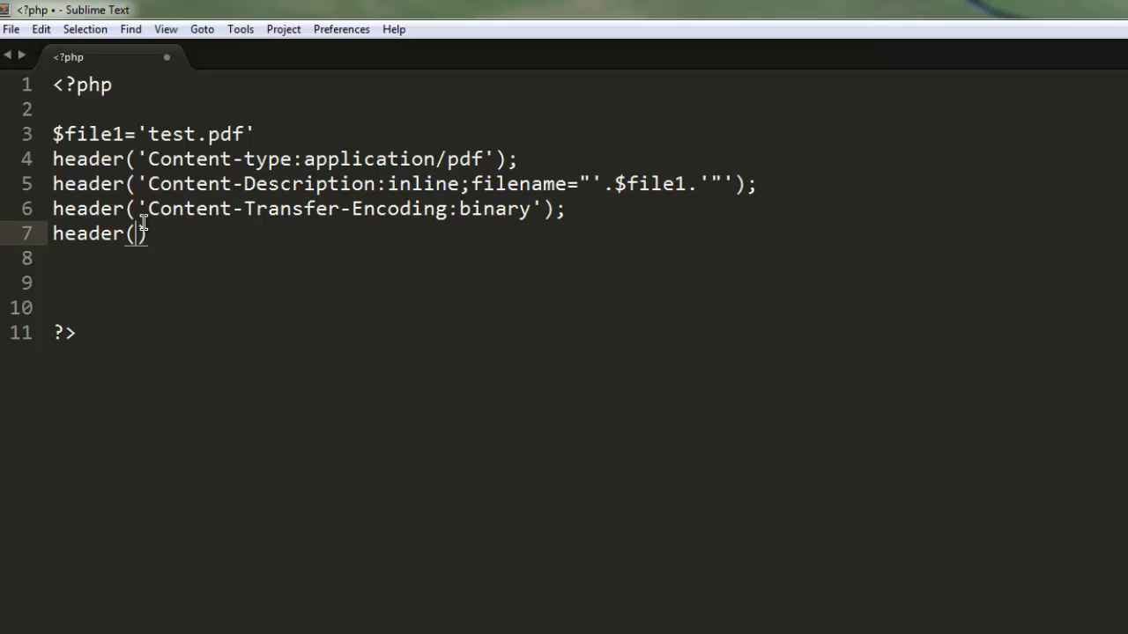
pyautogui.write("'")
pyautogui.write('Accet')
pyautogui.press('BackSpace')
pyautogui.write('ot')
pyautogui.press('BackSpace')
pyautogui.press('BackSpace')
pyautogui.write('pt-')
pyautogui.write('ranges')
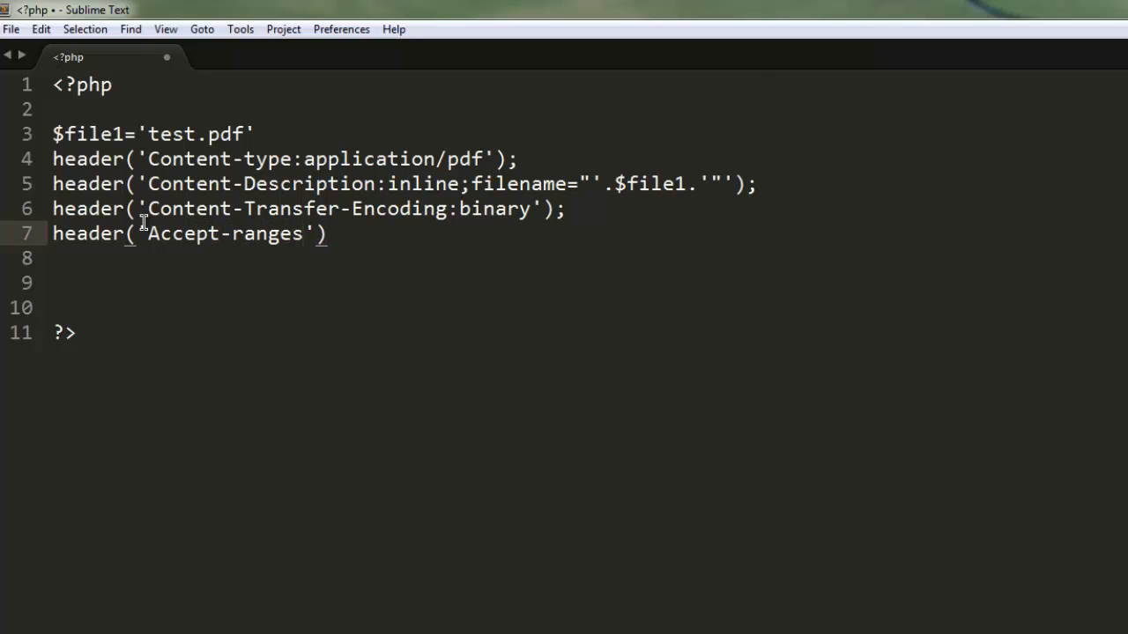
pyautogui.write(':')
pyautogui.write("bytes')")
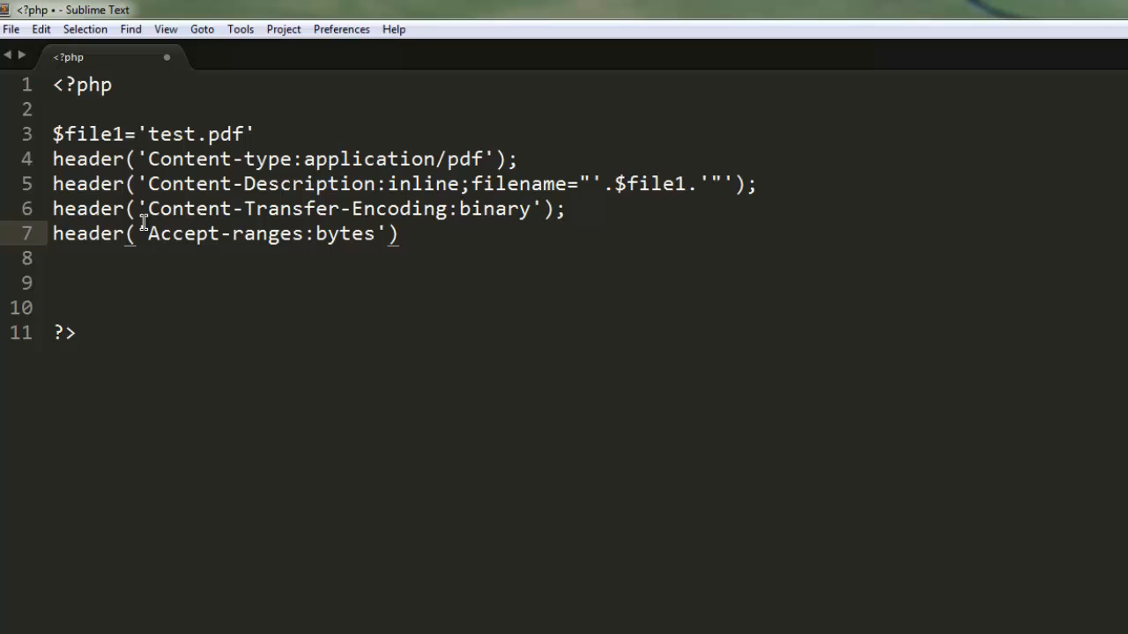
pyautogui.write(';')
pyautogui.press('Return')
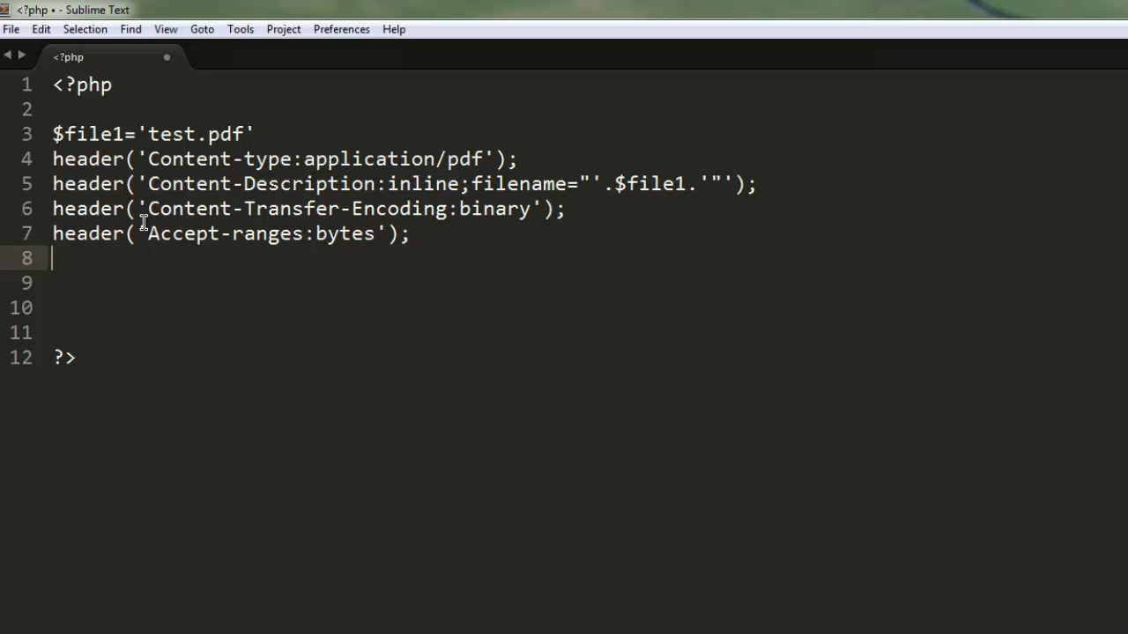
pyautogui.write('@')
pyautogui.write('readf')
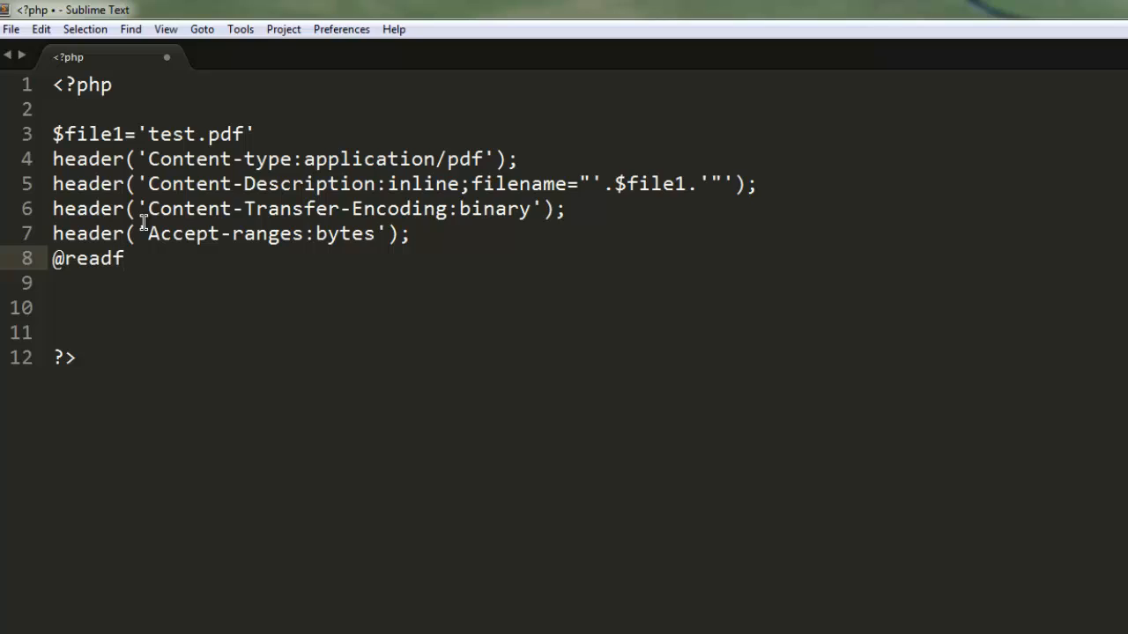
pyautogui.write('ile(')
pyautogui.write('$')
pyautogui.write('file')
pyautogui.write('1')
pyautogui.press('Right')
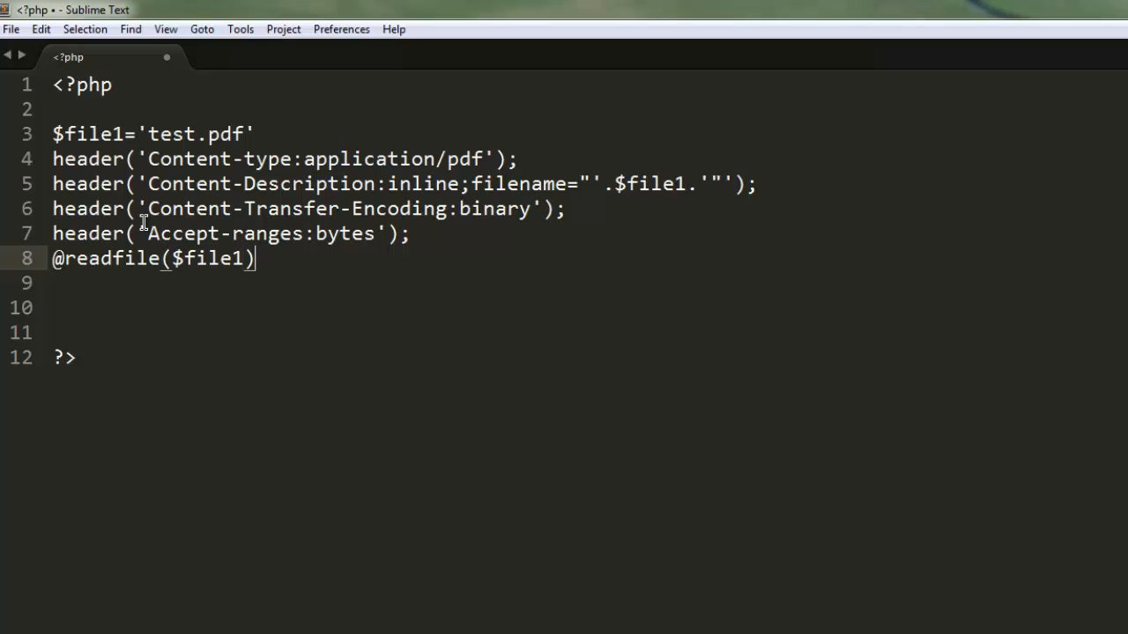
pyautogui.write(';')
# - Capitalise the header to Accept-Ranges:bytes and start saving the unsaved script
pyautogui.click(233, 234)
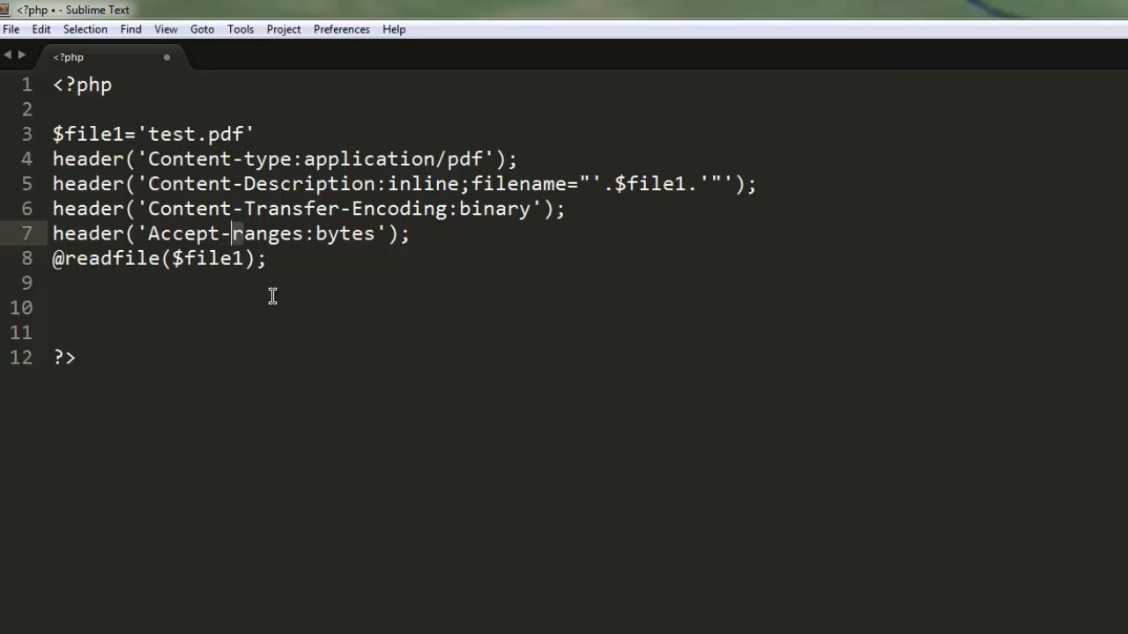
pyautogui.press('Delete')
pyautogui.write('R')
pyautogui.click(314, 283)
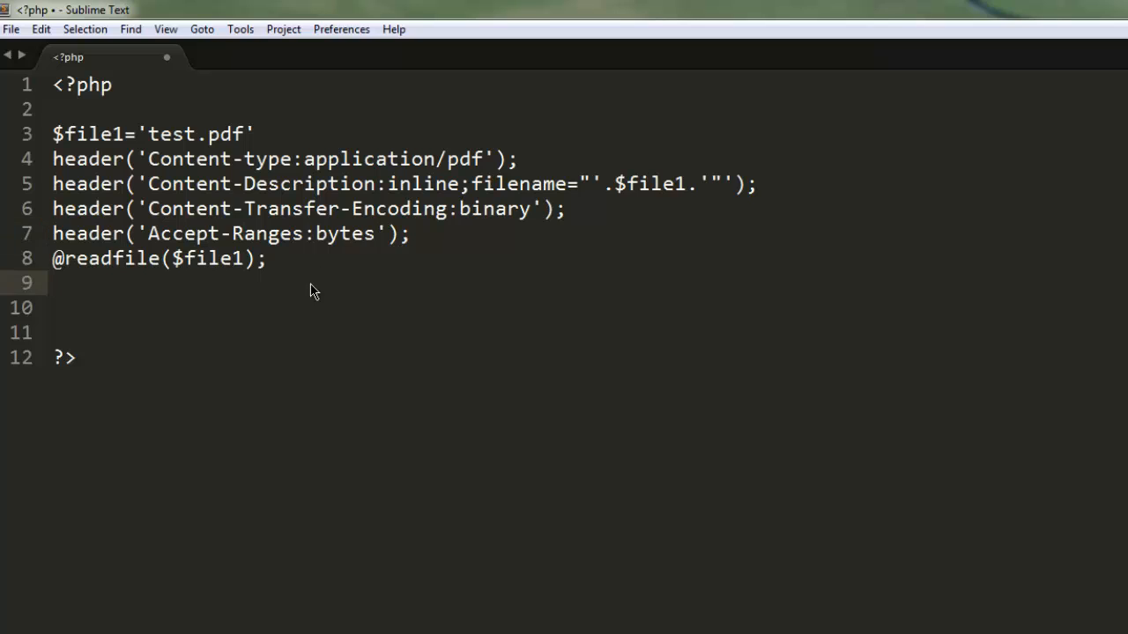
pyautogui.hotkey('ctrl', 's')
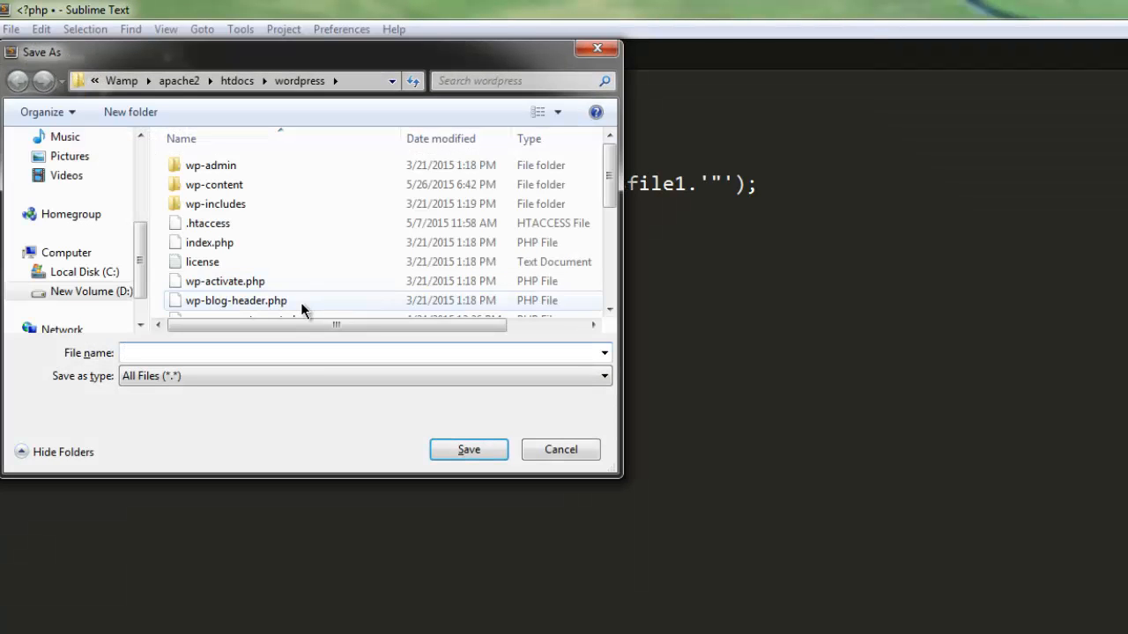
# - Save the script as test.php in the htdocs folder
pyautogui.click(237, 81)
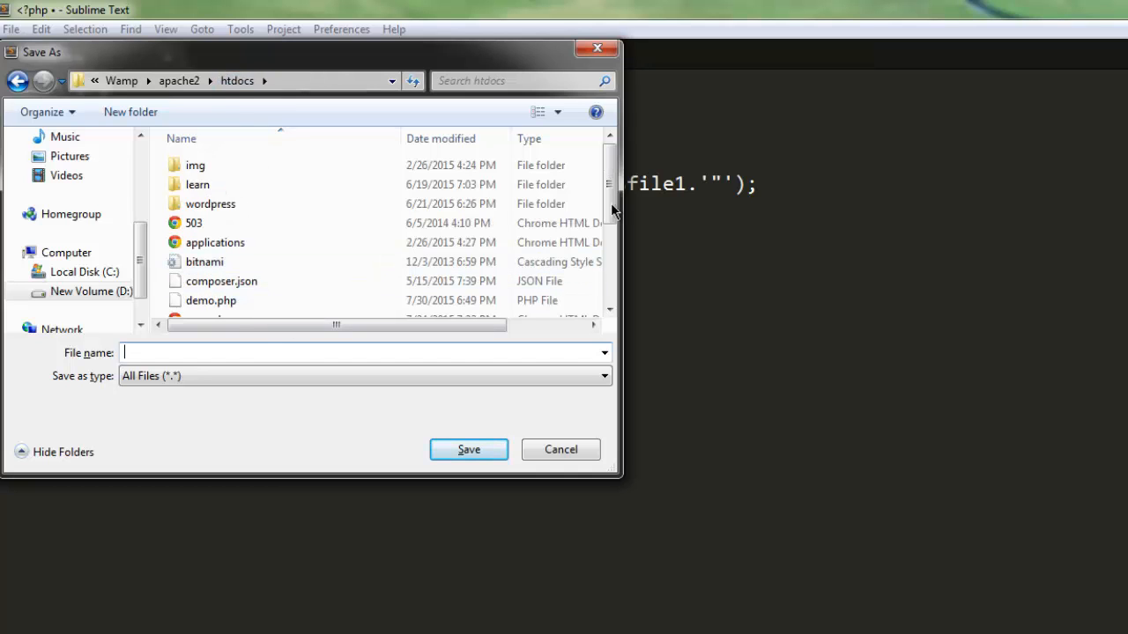
pyautogui.moveTo(608, 177); pyautogui.dragTo(623, 304)
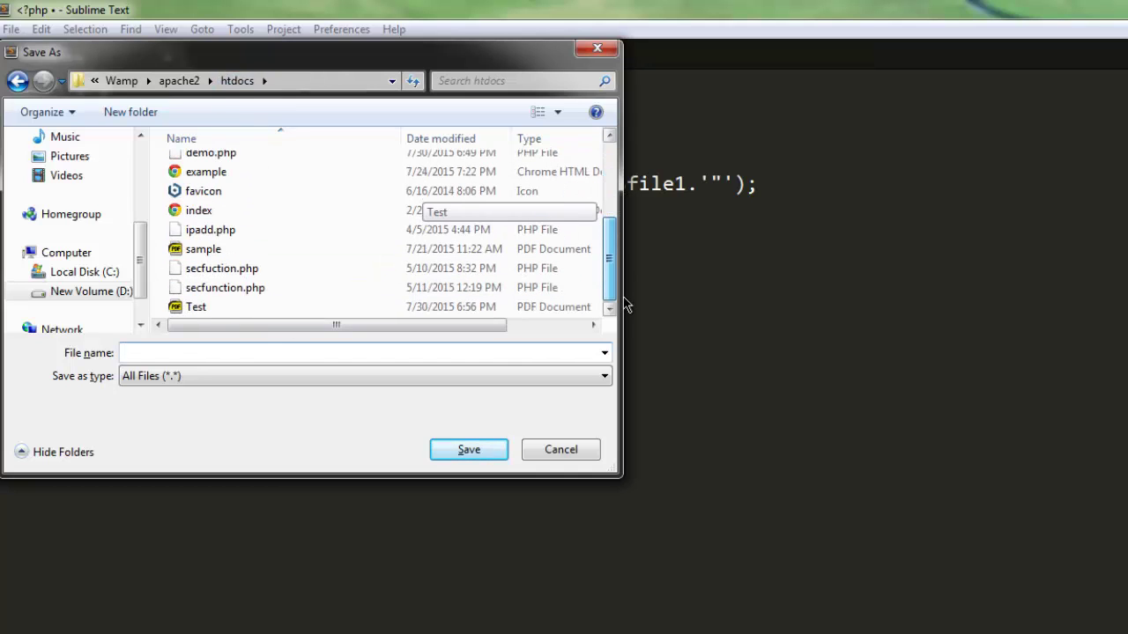
pyautogui.click(354, 353)
pyautogui.write('test.p')
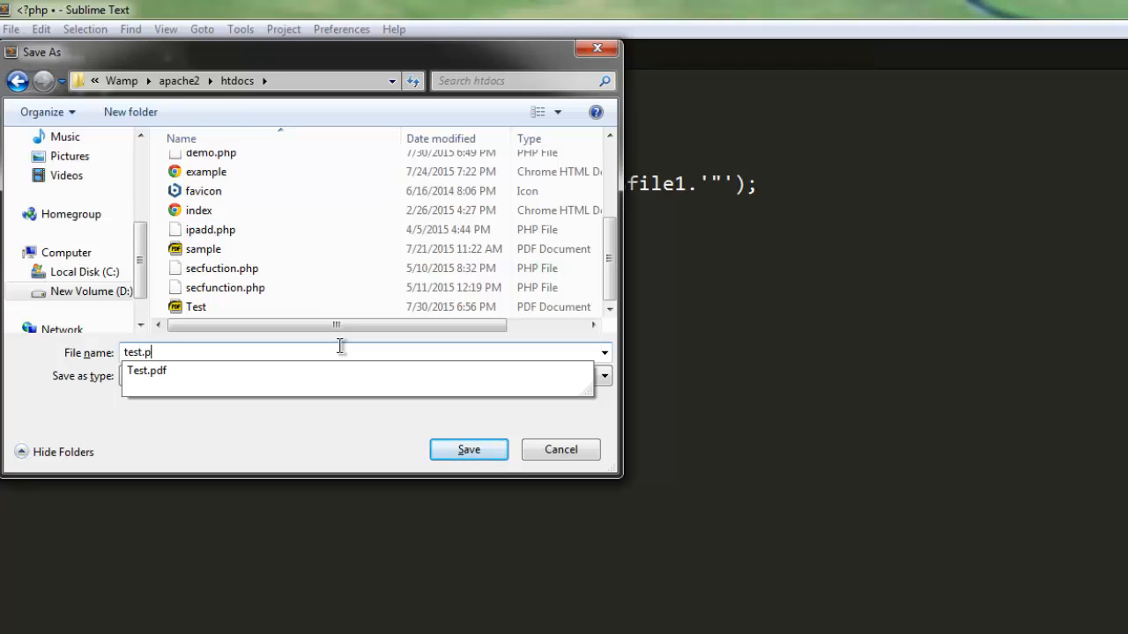
pyautogui.write('hp')
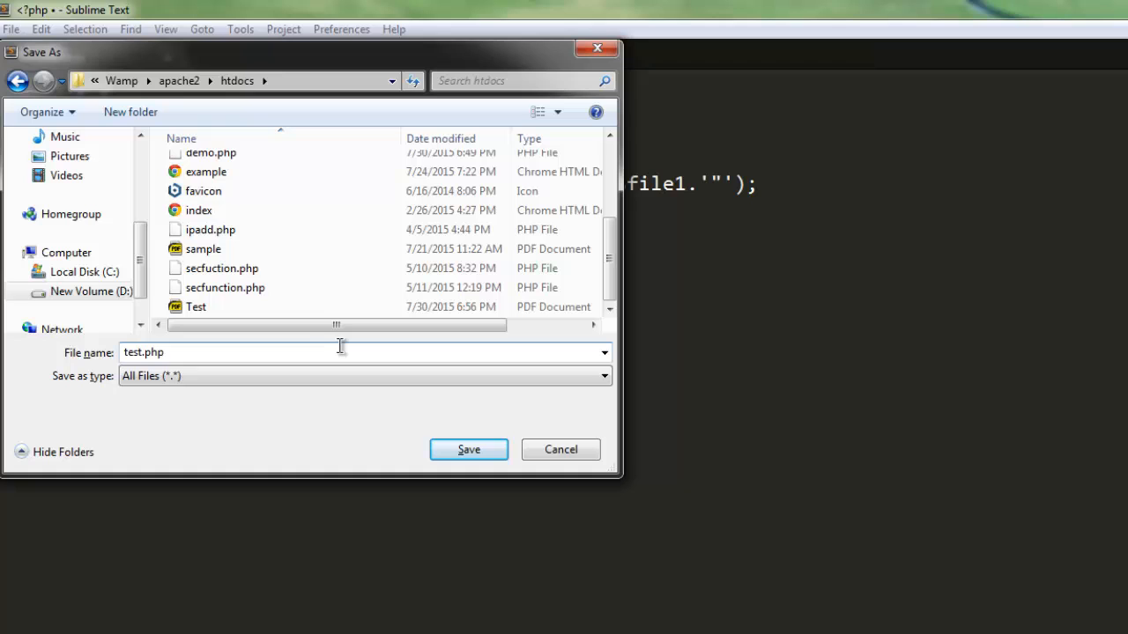
pyautogui.press('Return')
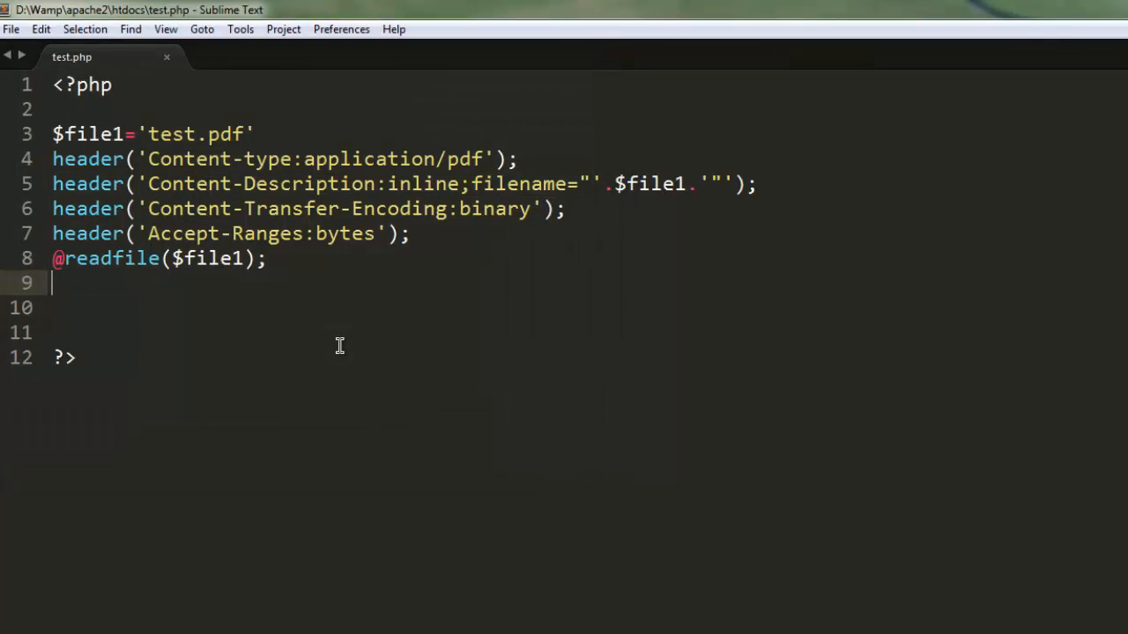
# - Change the file name on line 3 to Test.pdf and save the script again
pyautogui.click(148, 134)
pyautogui.hotkey('shift', 'Right')
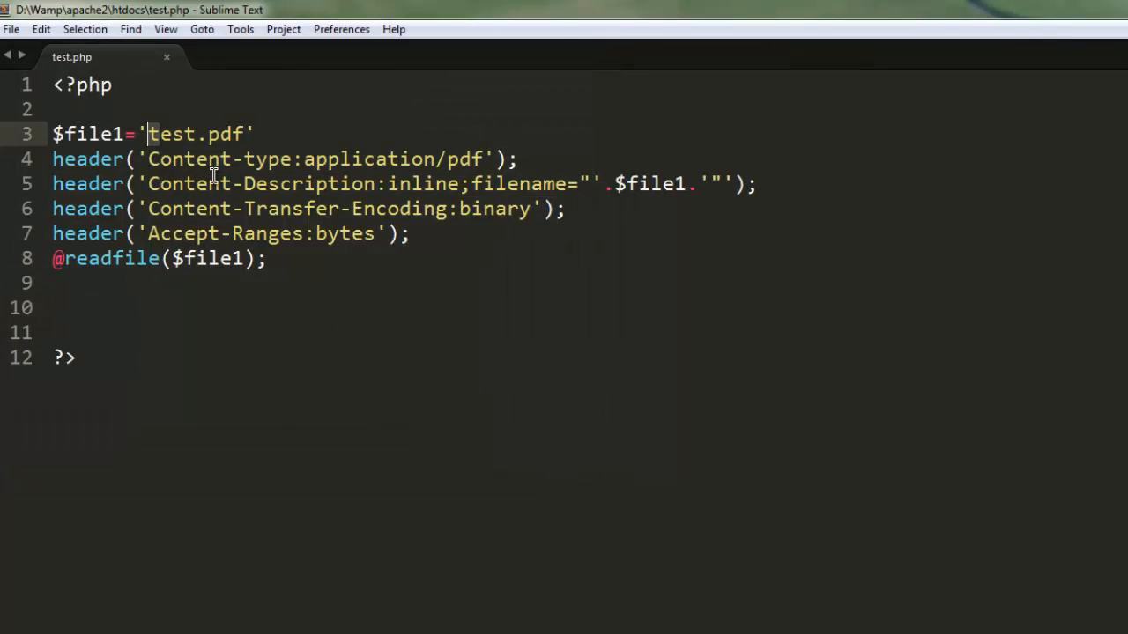
pyautogui.write('T')
pyautogui.hotkey('ctrl', 's')
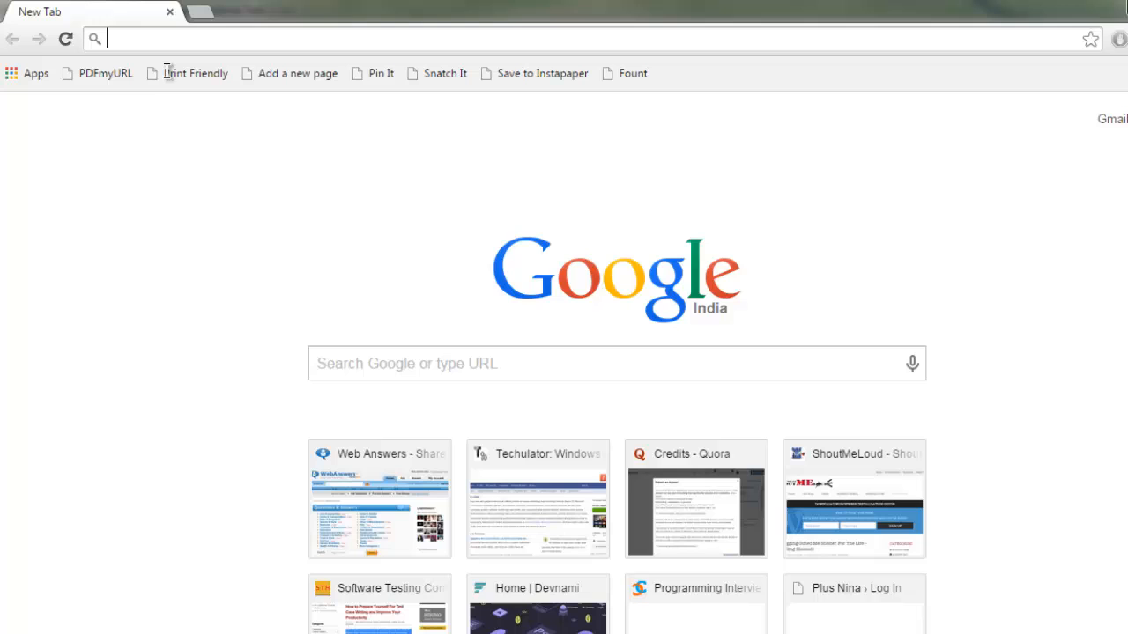
pyautogui.write('127.0.0.1/demo.p')
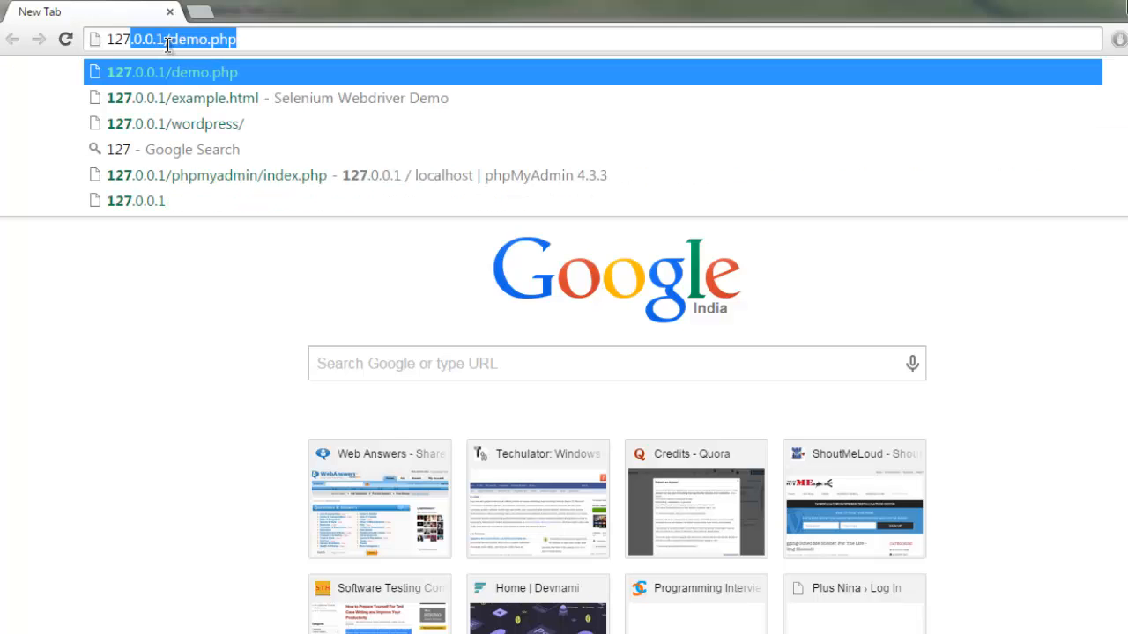
# - Load 127.0.0.1/test.php in Chrome so the Test PDF shows inline
pyautogui.press('BackSpace')
pyautogui.press('BackSpace')
pyautogui.press('BackSpace')
pyautogui.press('BackSpace')
pyautogui.press('BackSpace')
pyautogui.press('BackSpace')
pyautogui.write('.0.0.1/')
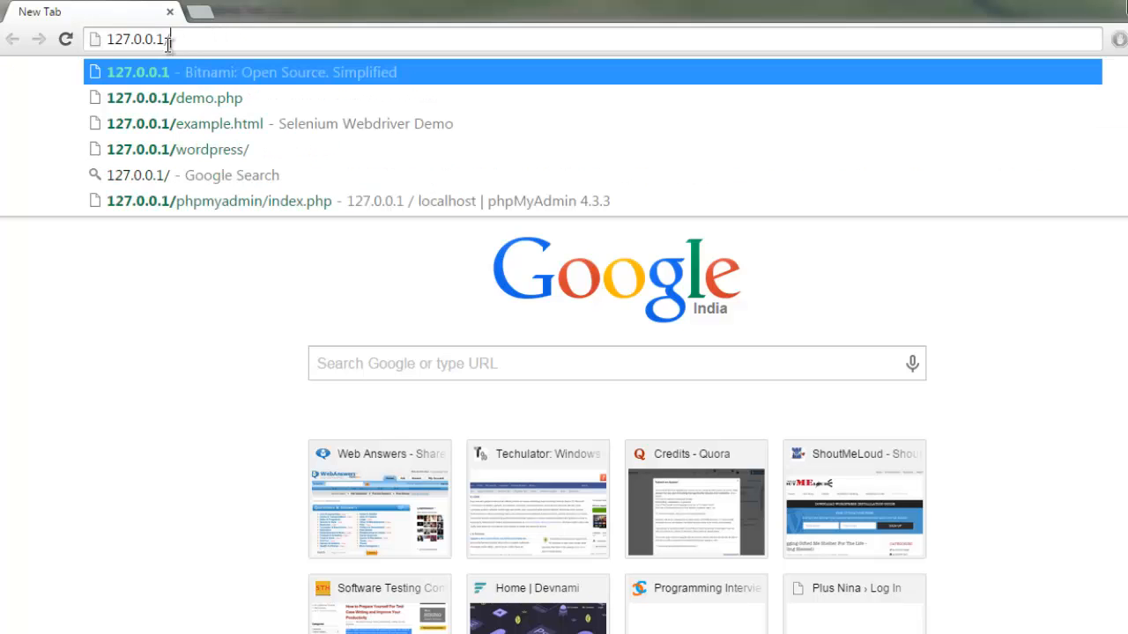
pyautogui.write('t')
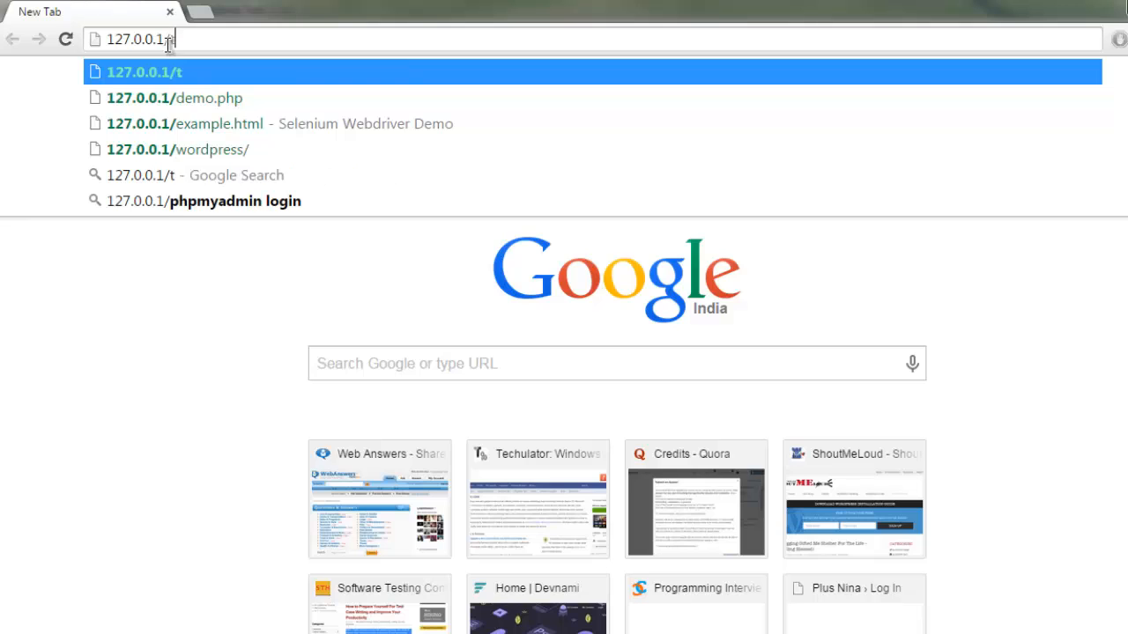
pyautogui.write('est.php')
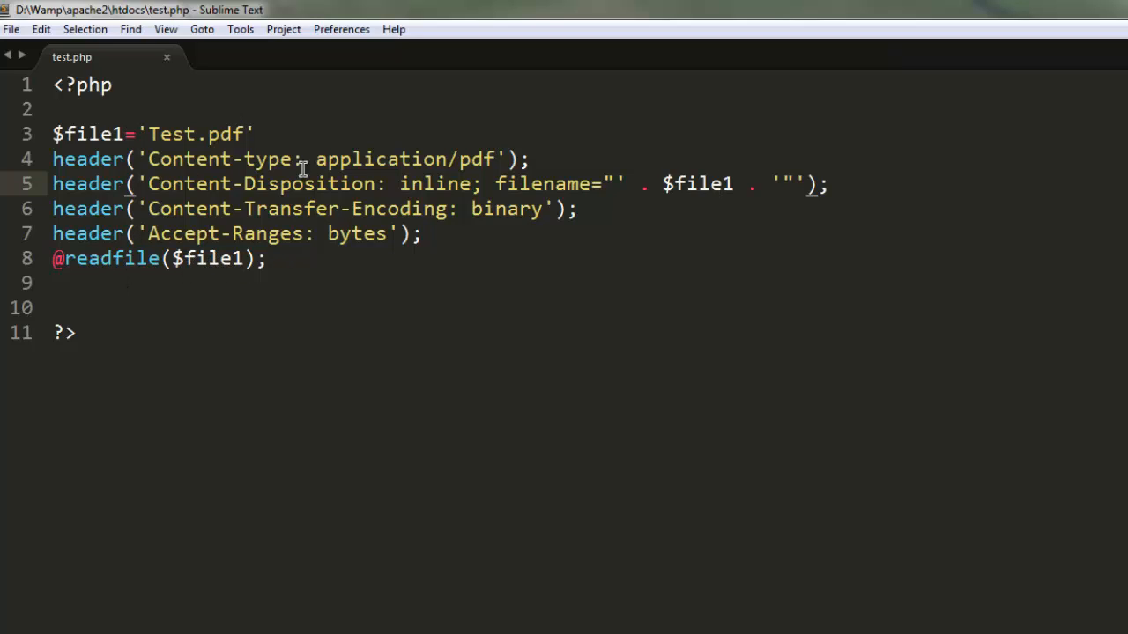
pyautogui.click(286, 258)
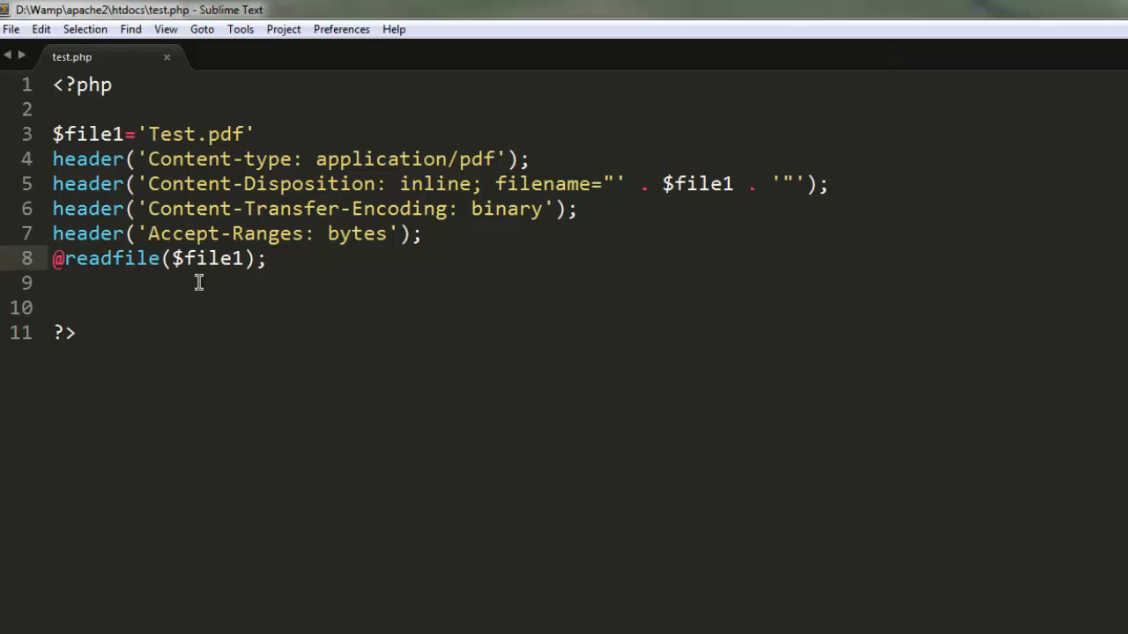
pyautogui.hotkey('alt', 'Tab')
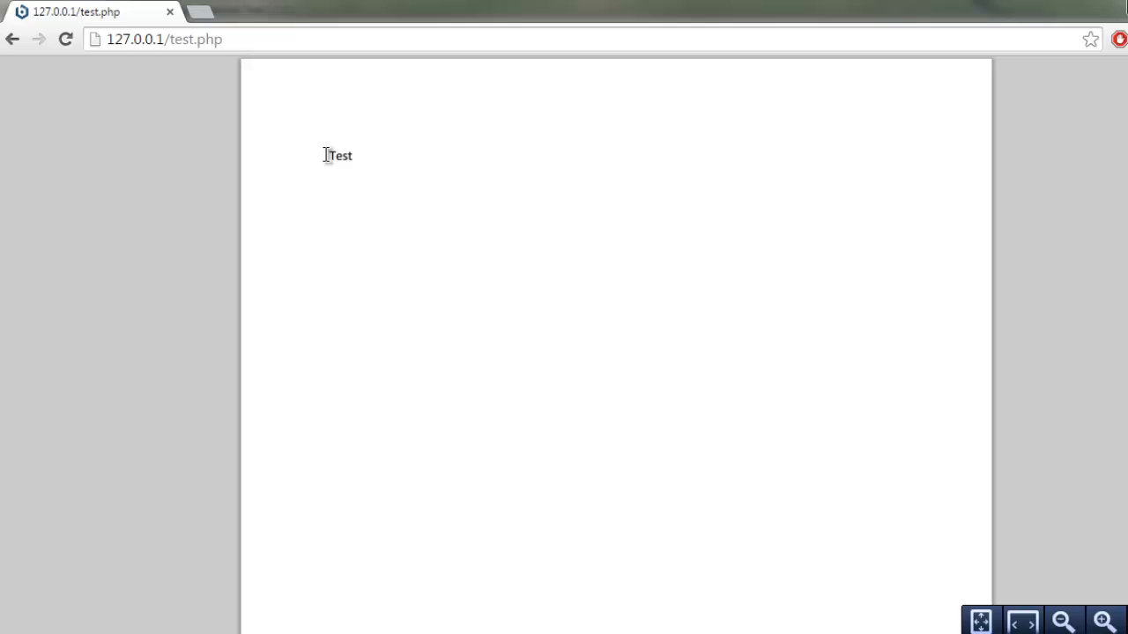
# - Select the Test text in the displayed PDF, deselect it, and return to the script source
pyautogui.moveTo(326, 155); pyautogui.dragTo(378, 161)
pyautogui.click(210, 81)
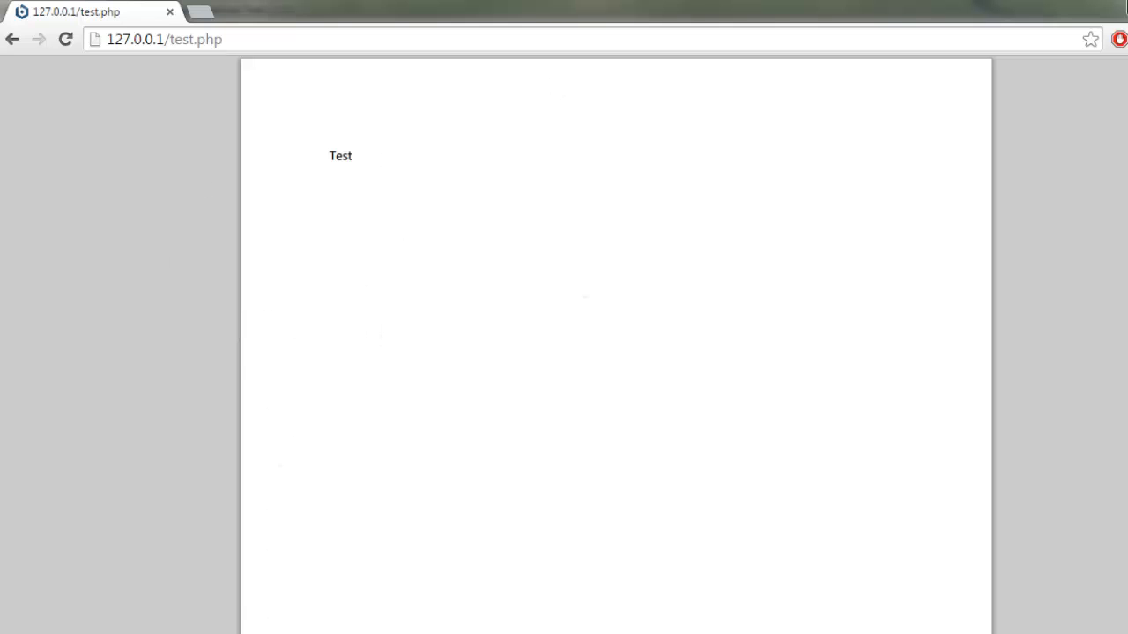
pyautogui.hotkey('alt', 'Tab')
pyautogui.click(113, 108)
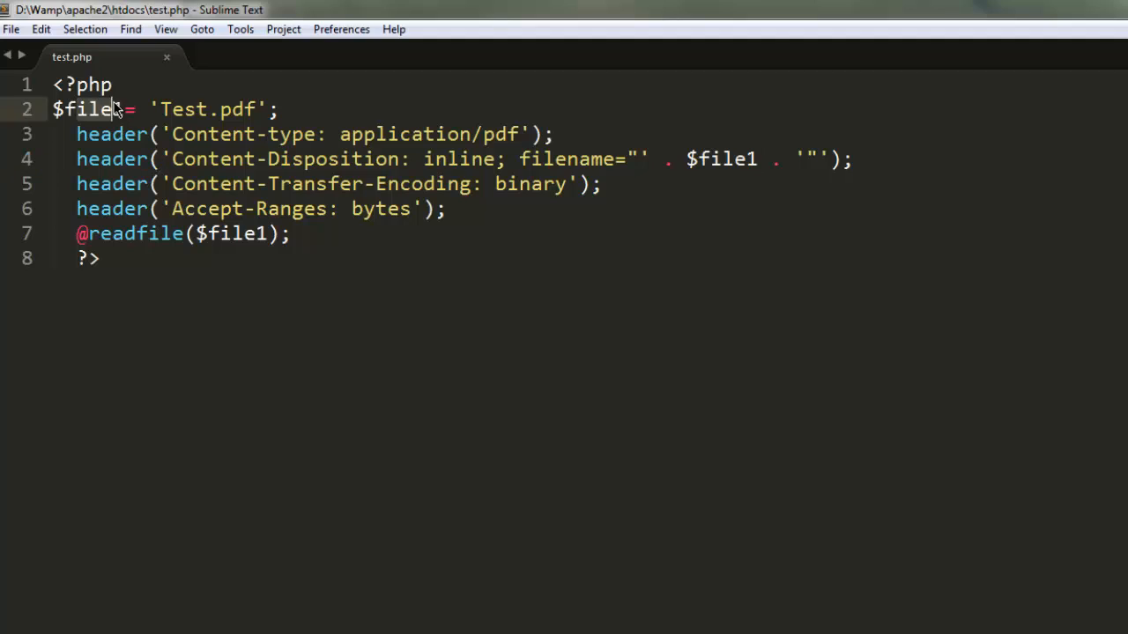
pyautogui.write('1')
pyautogui.moveTo(153, 109); pyautogui.dragTo(273, 109)
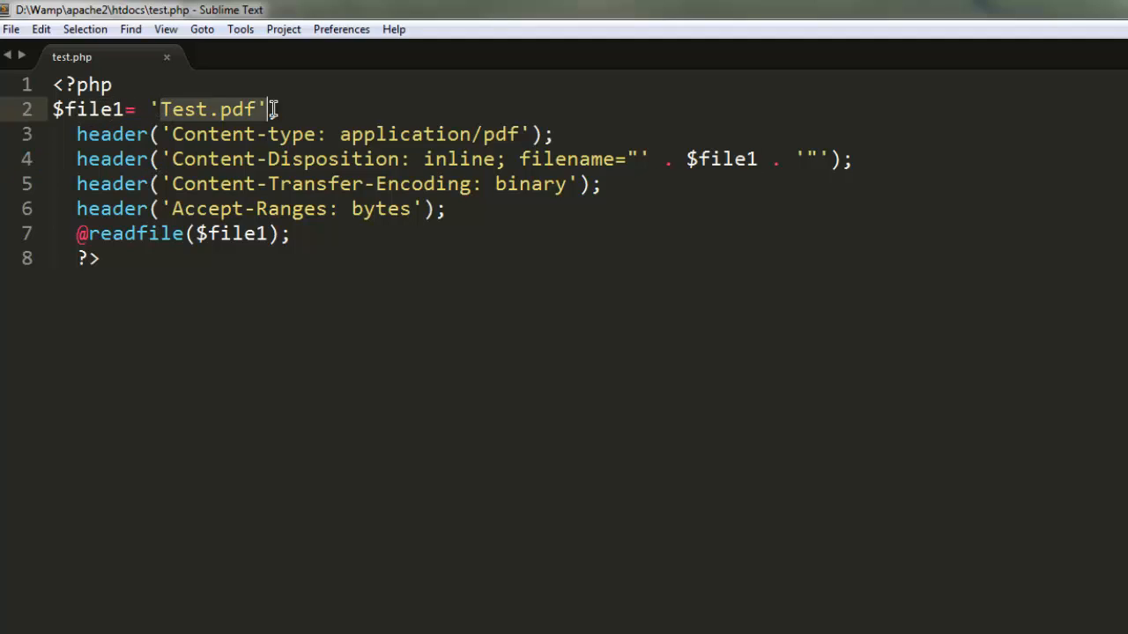
pyautogui.click(273, 109)
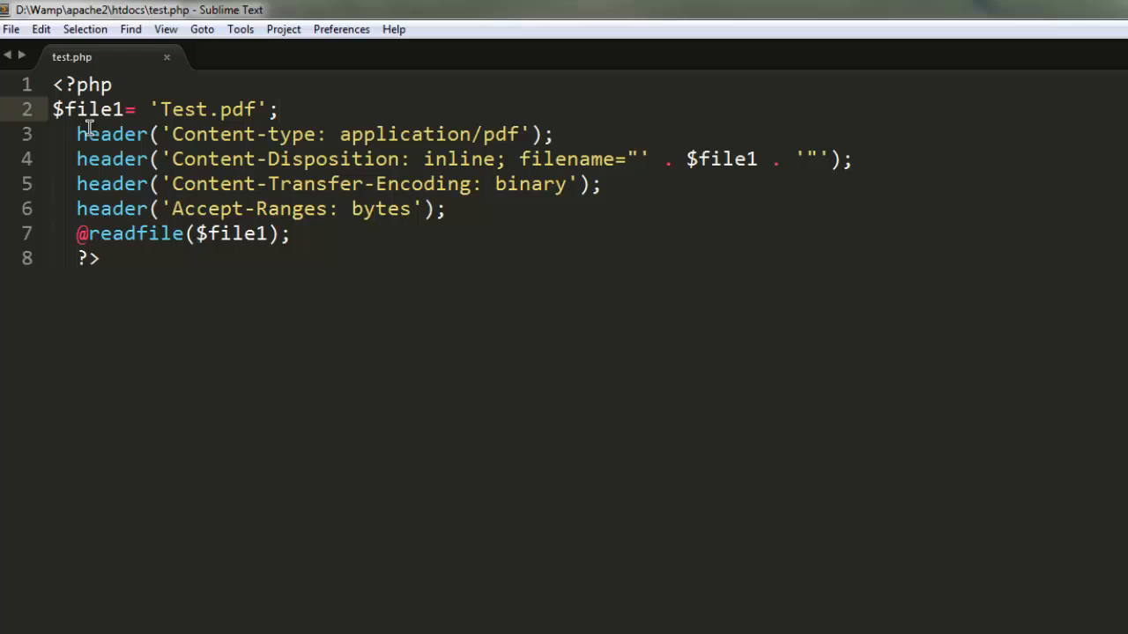
pyautogui.moveTo(78, 134); pyautogui.dragTo(270, 210)
pyautogui.click(270, 210)
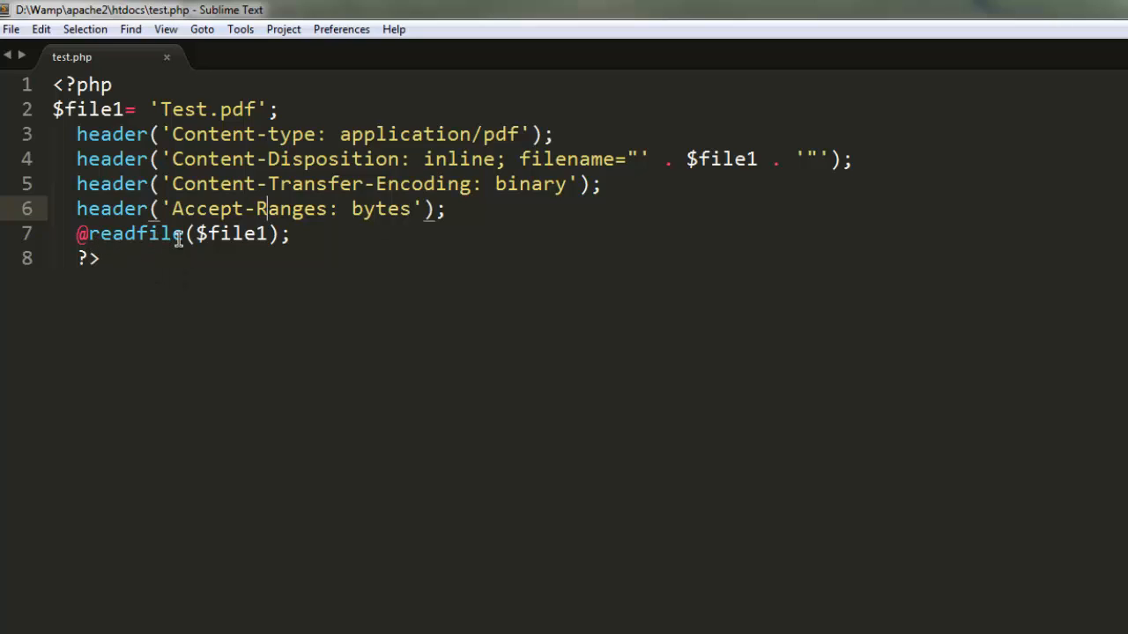
pyautogui.click(237, 234)
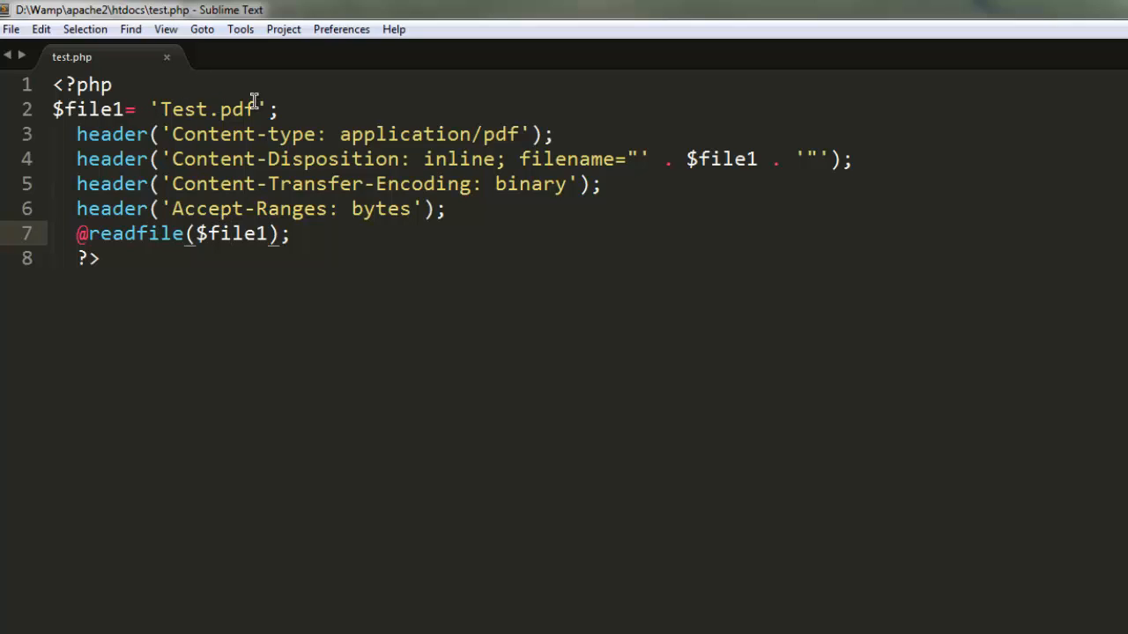
# - Bring Chrome back to 127.0.0.1/test.php showing the Test PDF inline
pyautogui.click(169, 622)
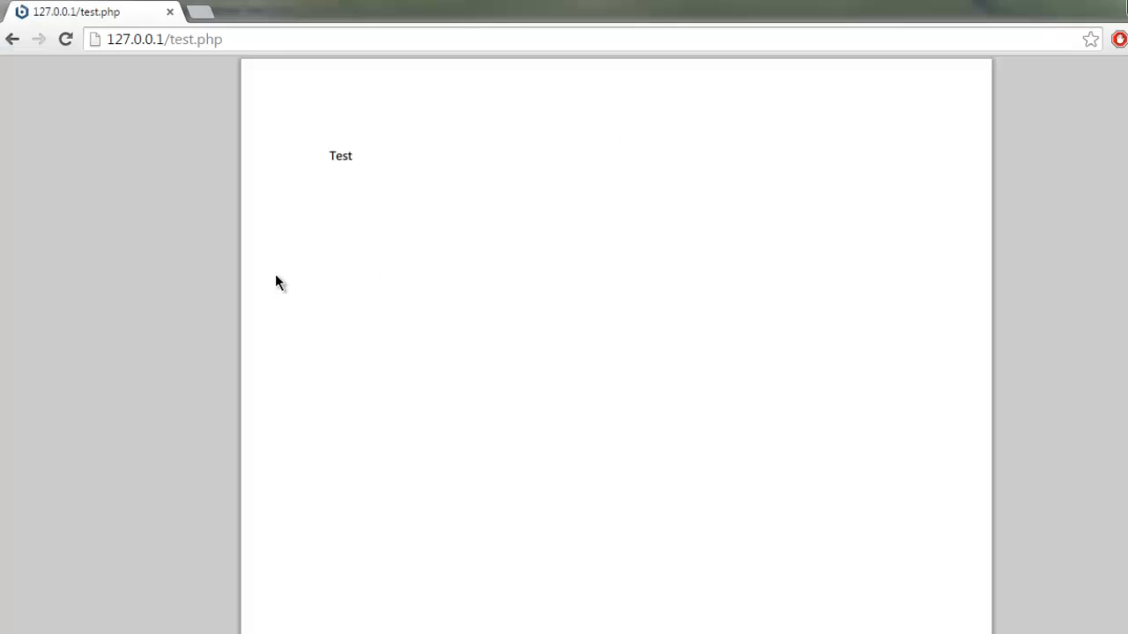